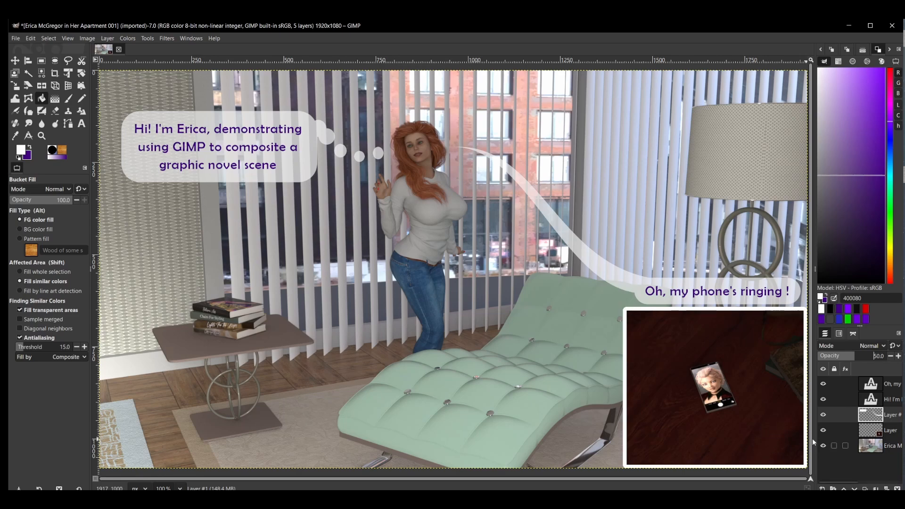
Draw an elliptical selection around the phone in the inset panel, about 328 × 365 px.
scroll(791, 444, up, 4)
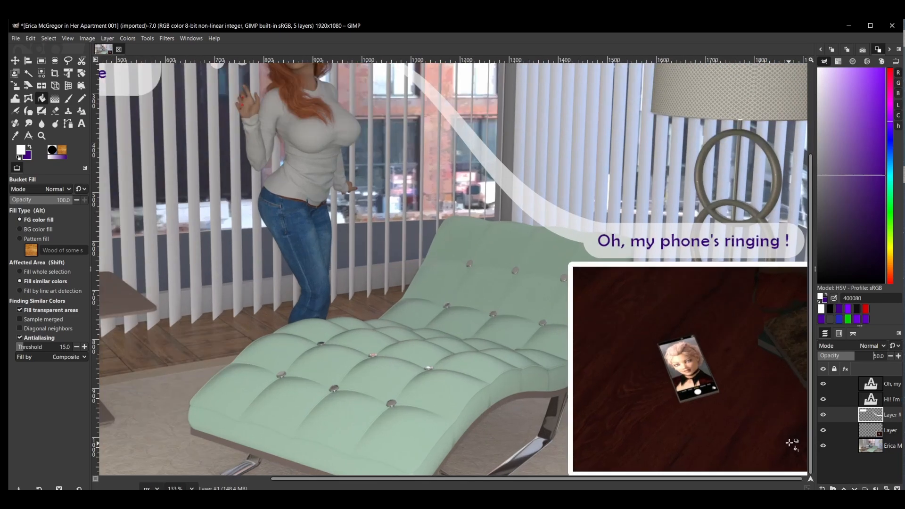
scroll(801, 423, up, 2)
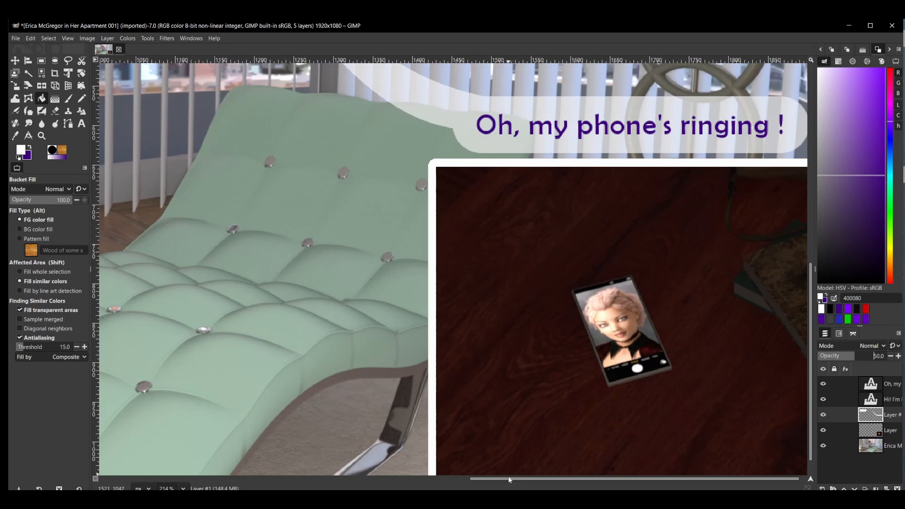
scroll(514, 477, right, 1)
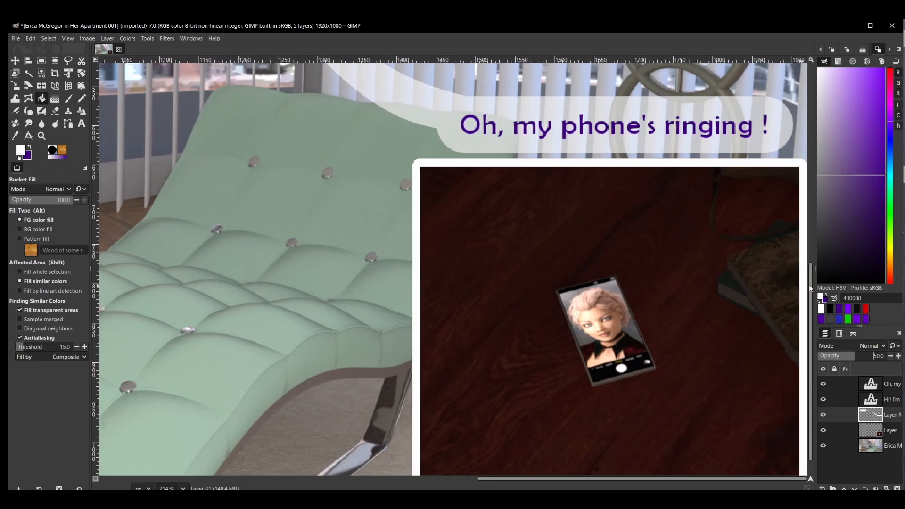
scroll(811, 289, down, 1)
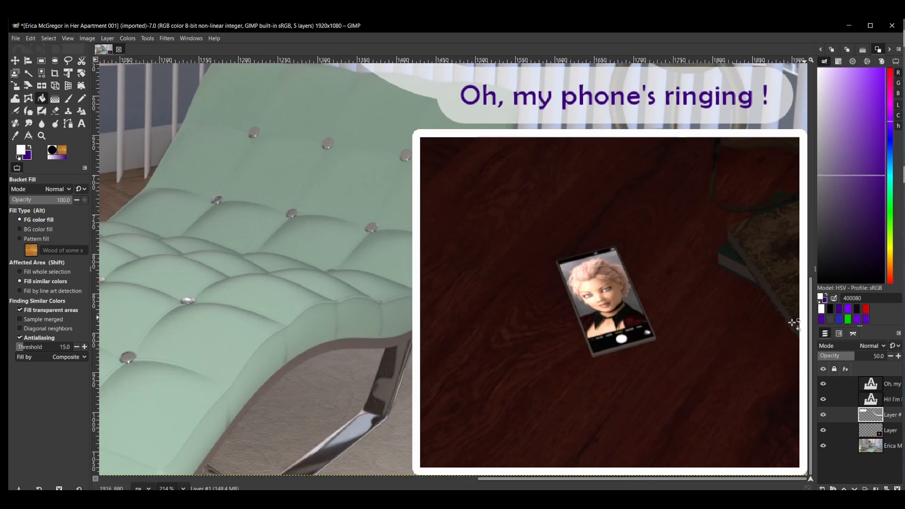
click(55, 61)
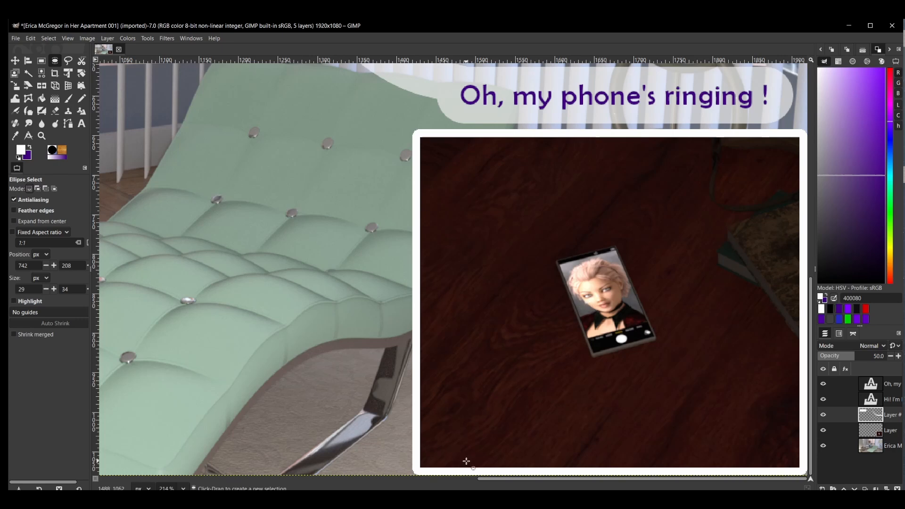
drag(466, 463, 738, 150)
drag(582, 453, 605, 427)
drag(477, 295, 491, 293)
drag(727, 304, 734, 303)
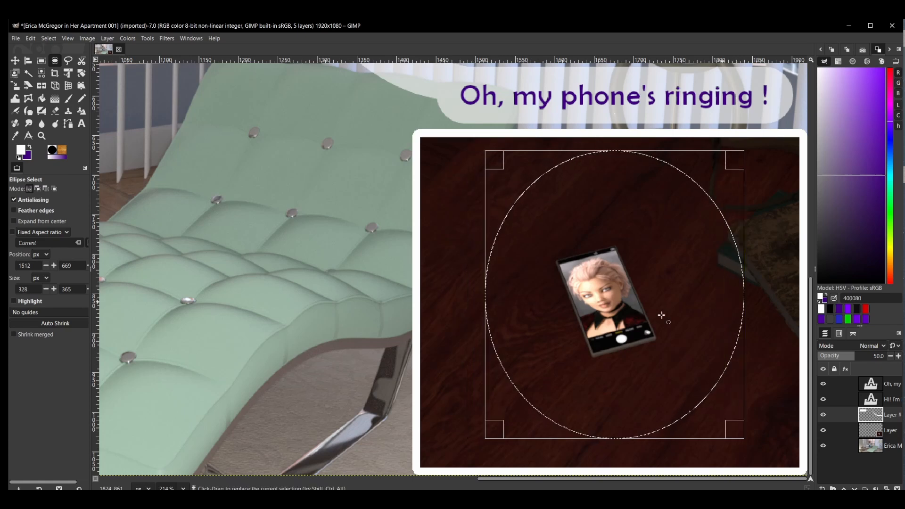
Resize the elliptical selection to a near-circle of 355 × 354 px and centre it on the phone at position 1487, 681.
drag(491, 299, 469, 300)
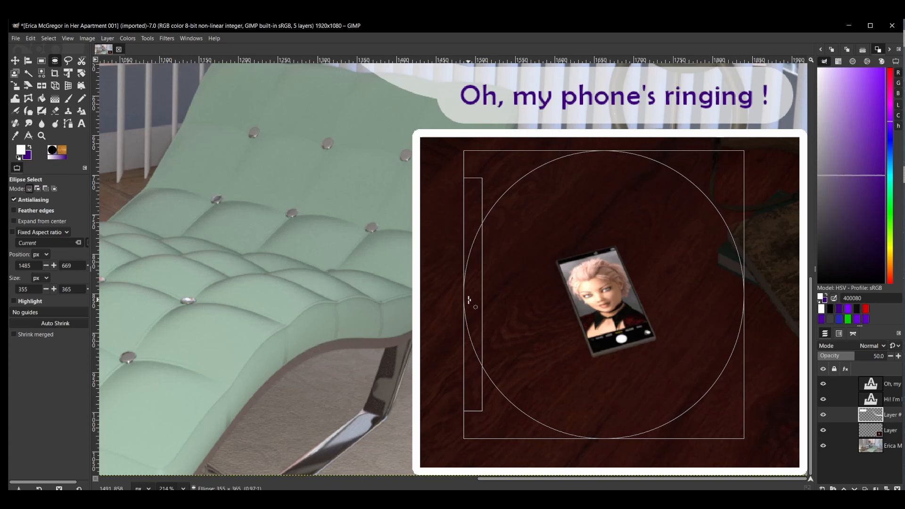
drag(600, 166, 600, 177)
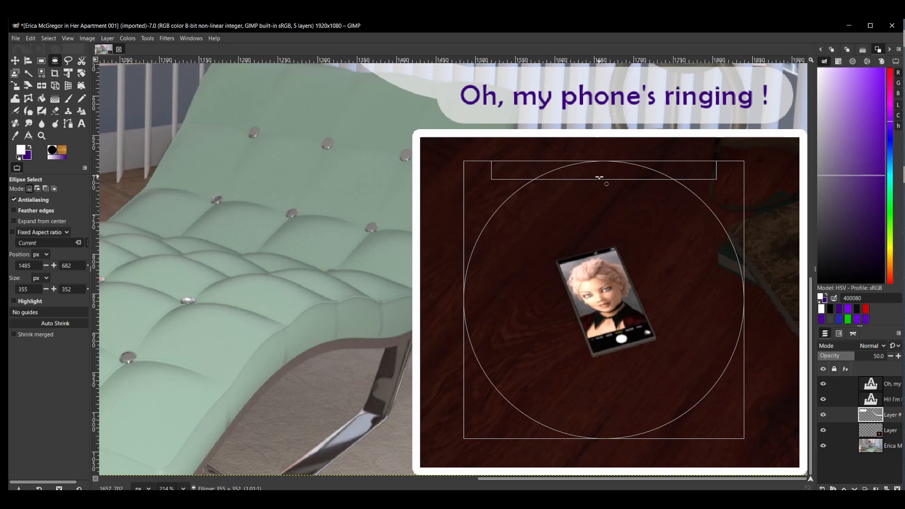
drag(600, 177, 600, 177)
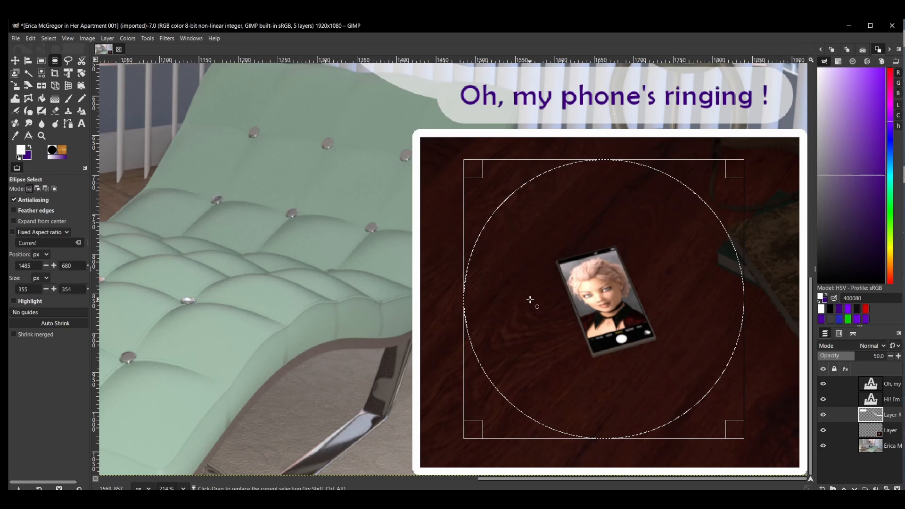
drag(530, 300, 538, 300)
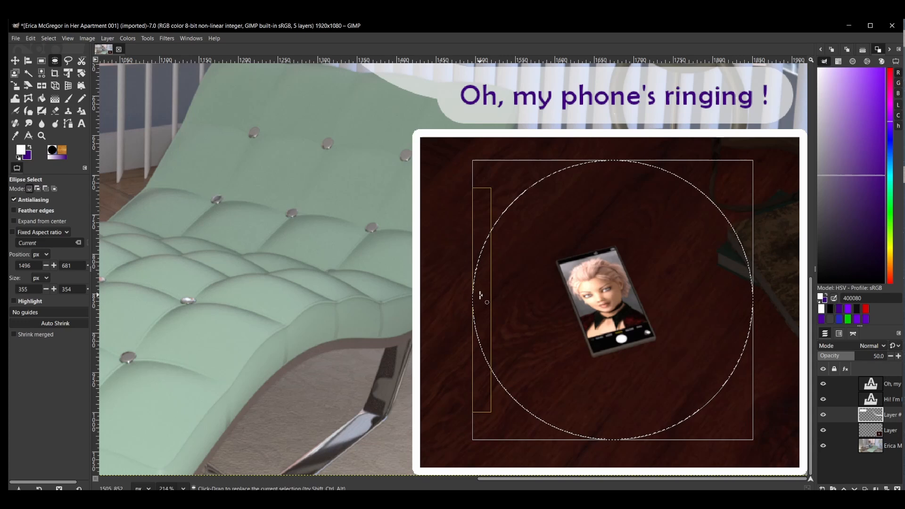
drag(543, 317, 537, 316)
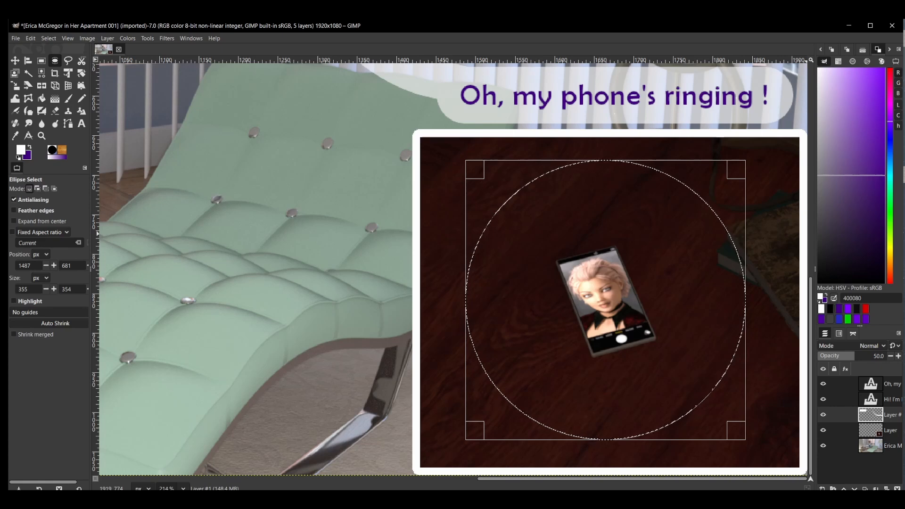
Set the foreground colour to bright violet 7f00ff with white as background, and activate Bucket Fill.
click(27, 148)
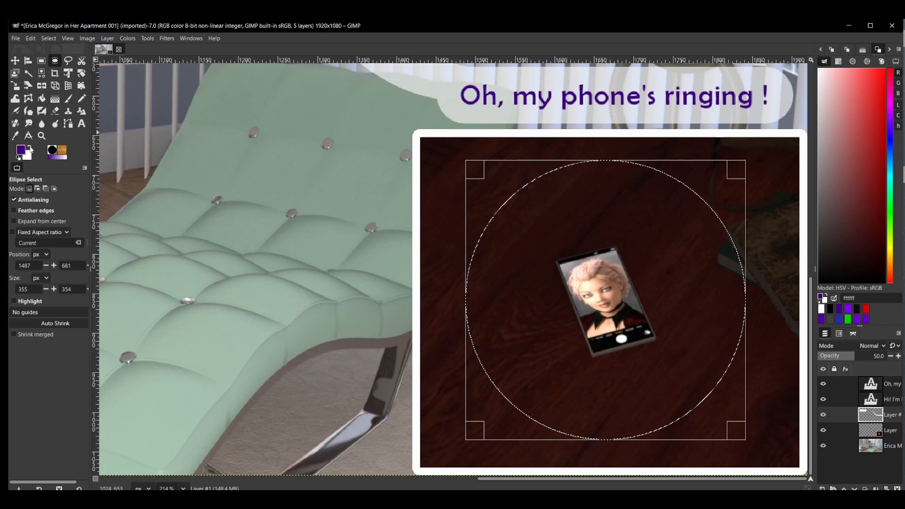
click(31, 148)
click(848, 310)
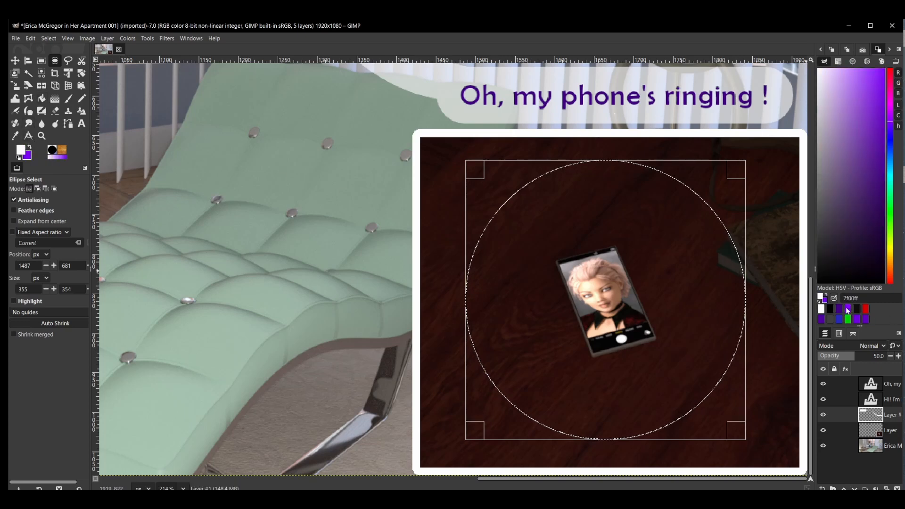
click(29, 148)
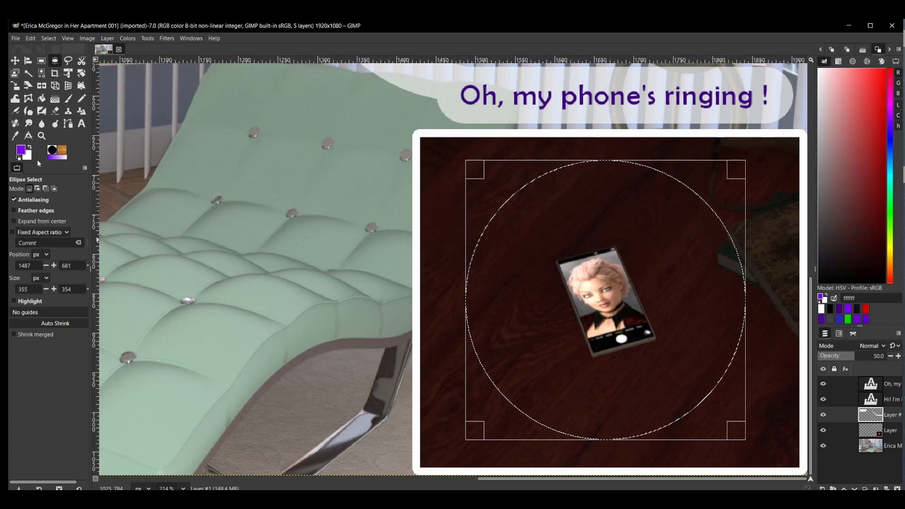
click(42, 98)
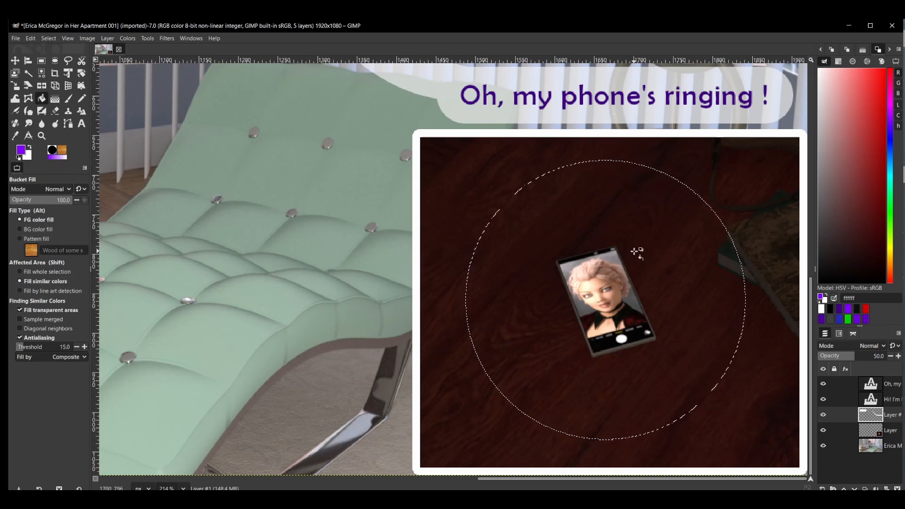
Try to fill the circular selection with violet on the half-transparent speech-bubble layer.
click(523, 253)
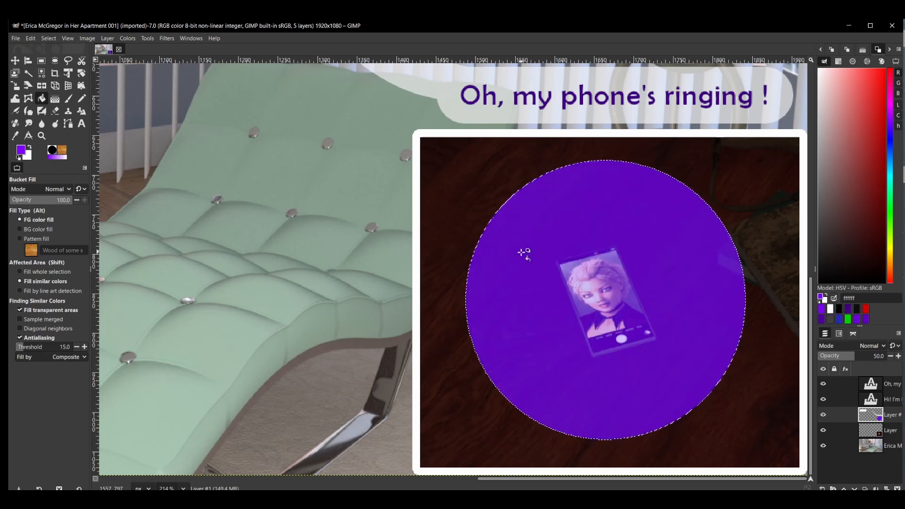
key(ctrl+z)
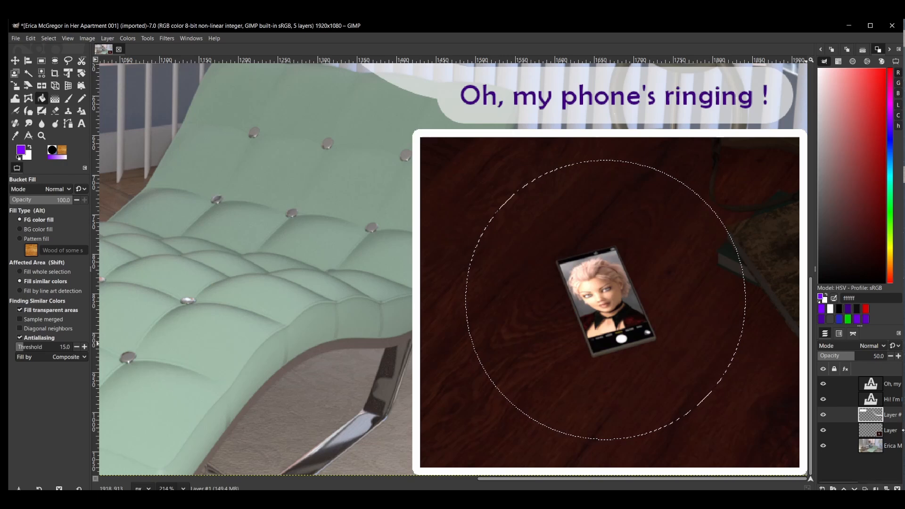
Create a new 1920 × 1080 px transparent layer above the speech-bubble layer and fill the circular selection with violet on it.
right_click(891, 417)
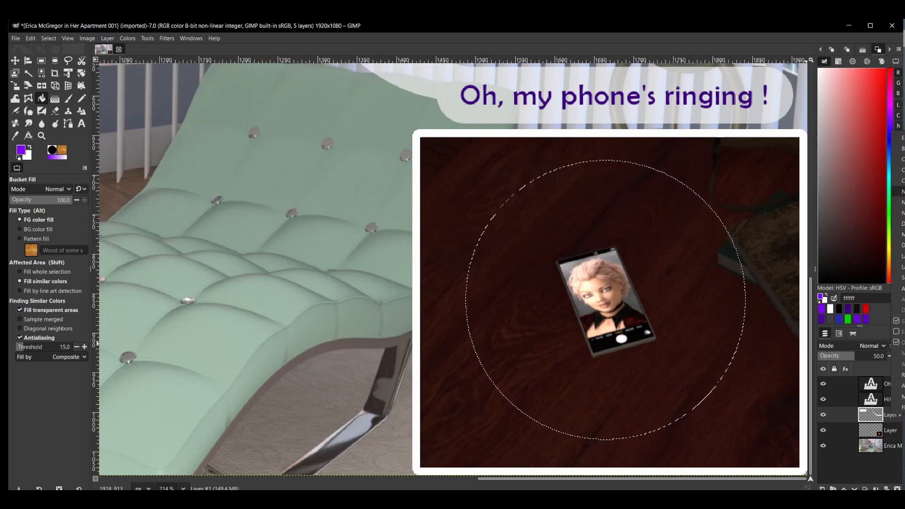
click(110, 42)
click(110, 39)
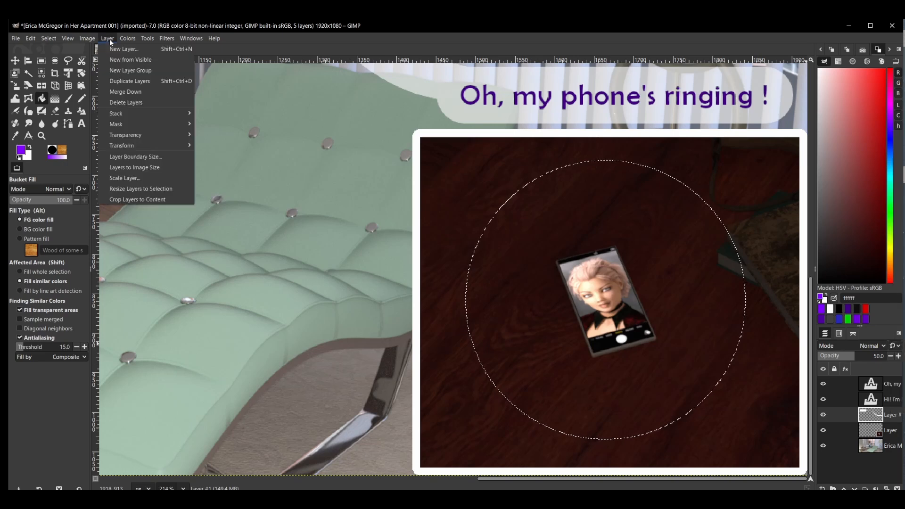
click(130, 51)
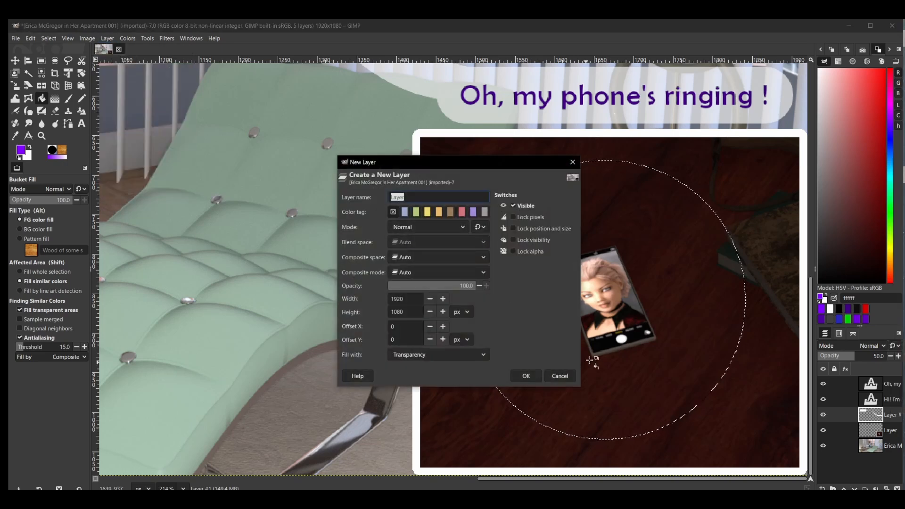
click(525, 377)
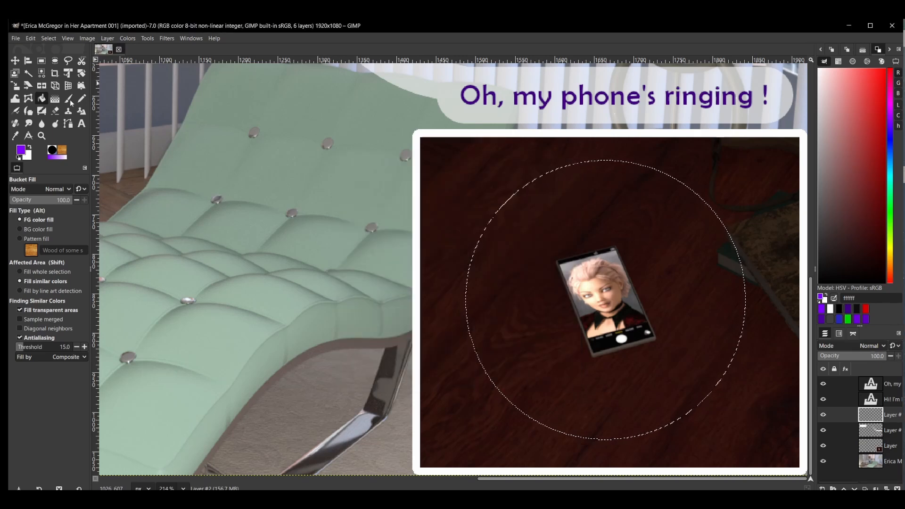
click(527, 238)
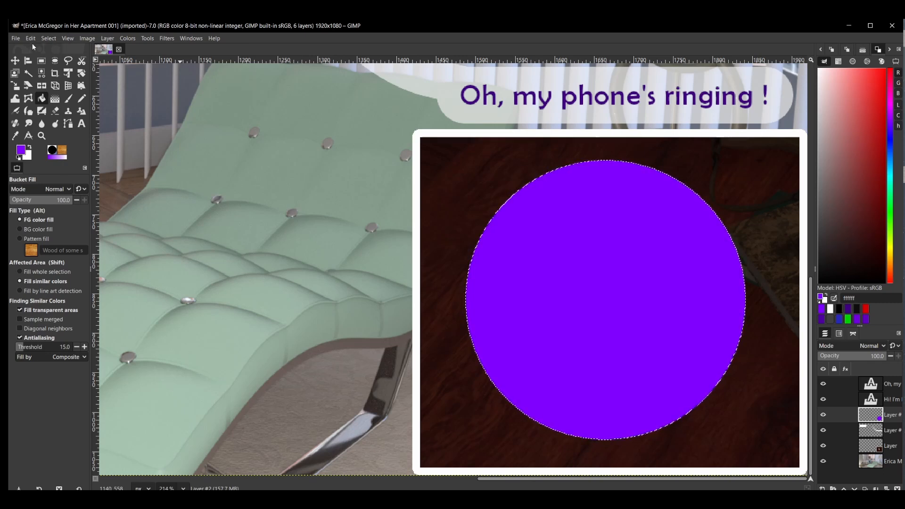
Shrink the circular selection by 5 px and delete the violet inside it, leaving a thin ring around the phone.
click(49, 38)
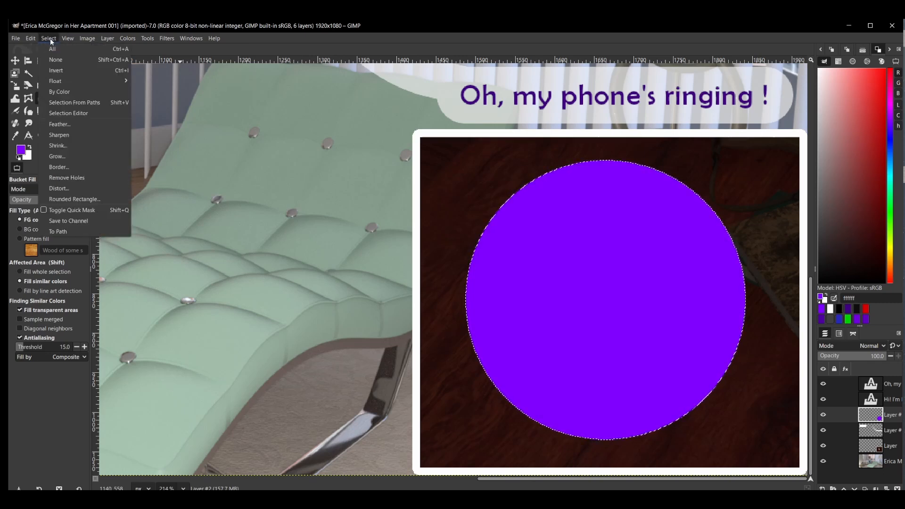
click(63, 146)
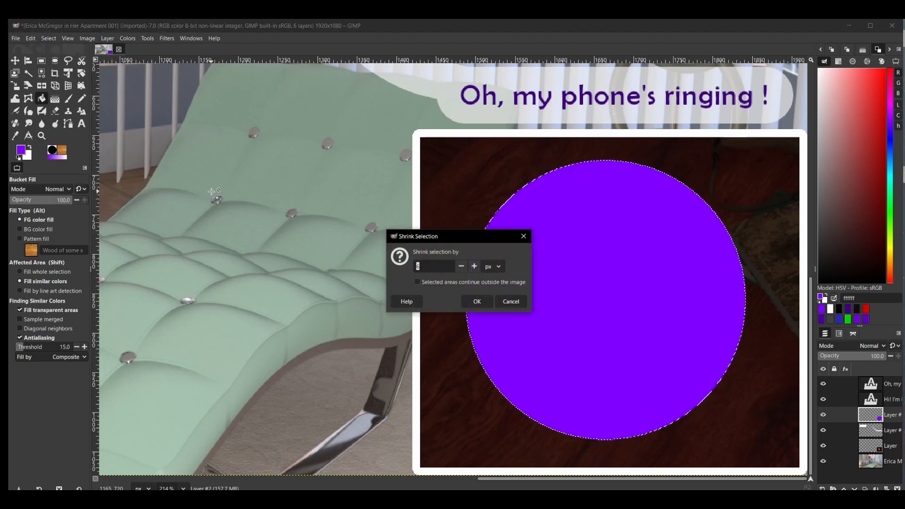
text(5)
key(Return)
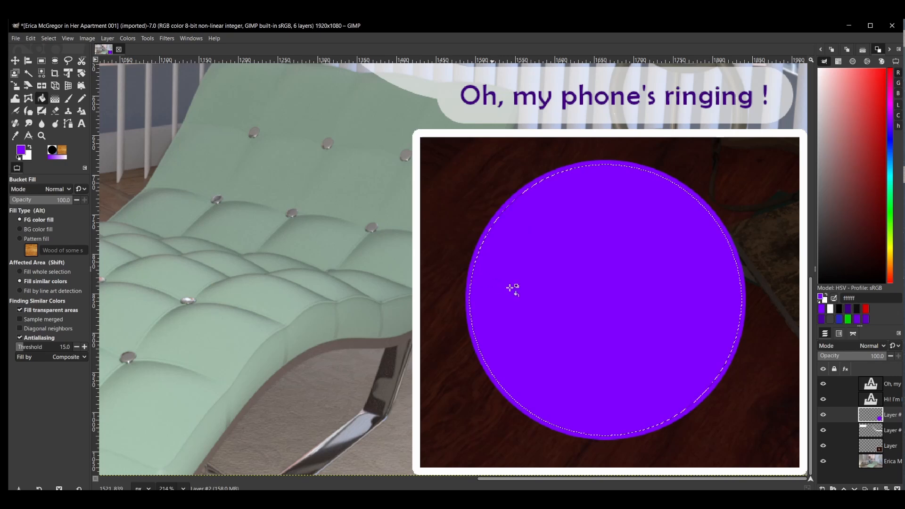
key(Delete)
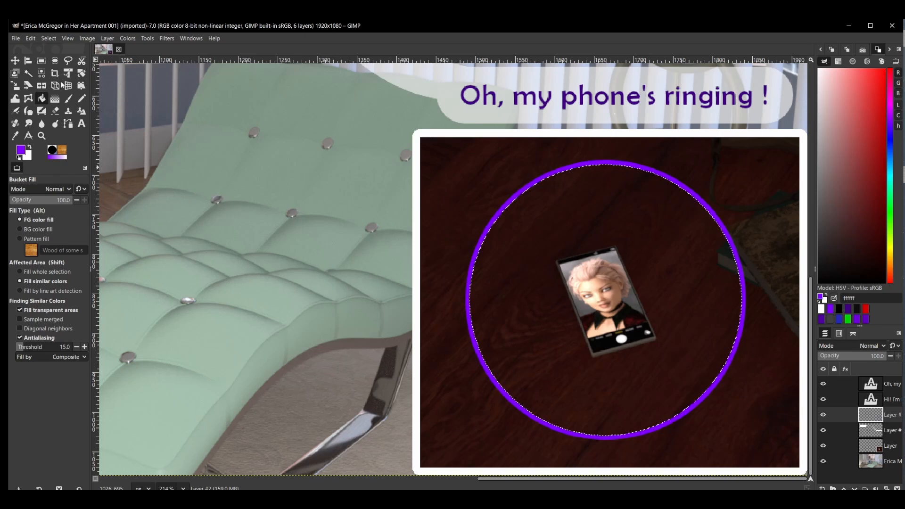
Try to shrink the selection inside the violet ring by 22 px.
click(49, 39)
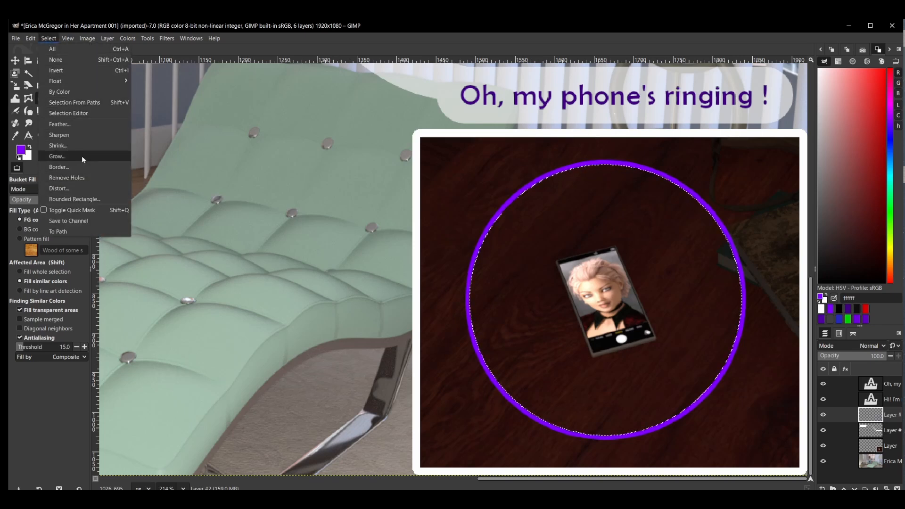
click(57, 146)
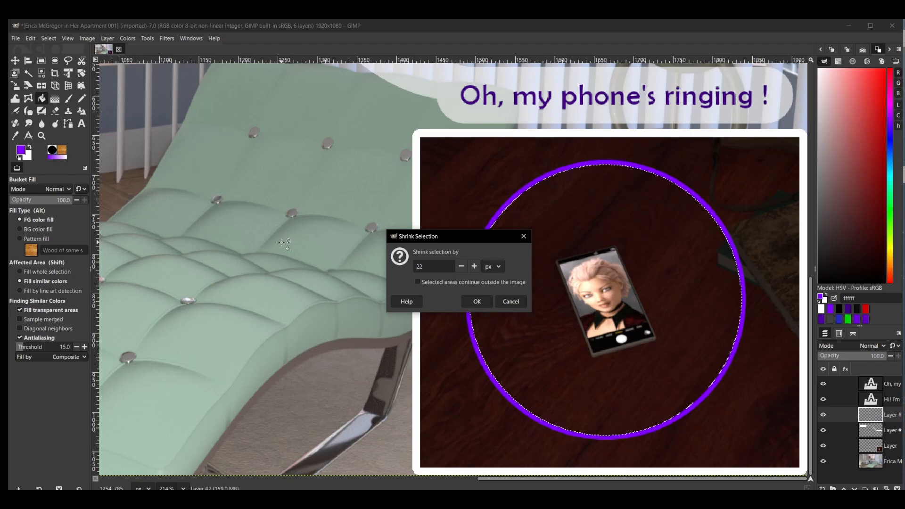
key(Return)
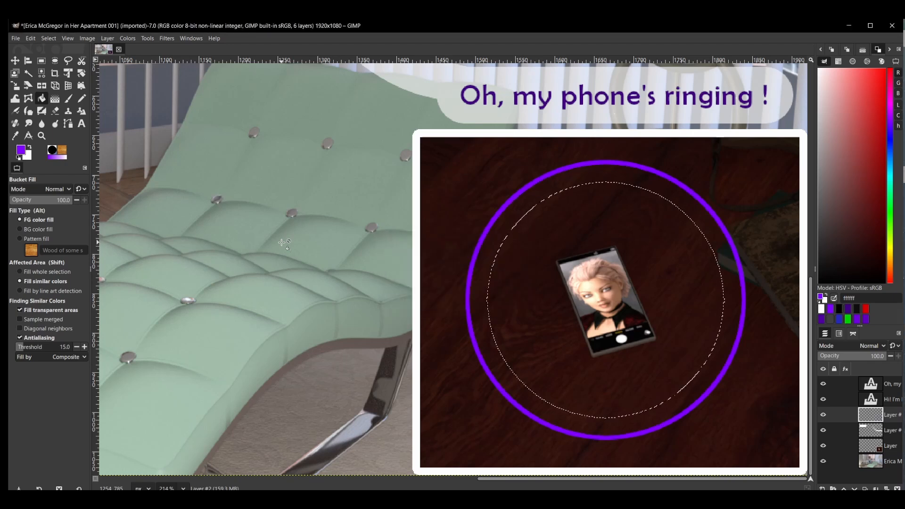
key(ctrl+z)
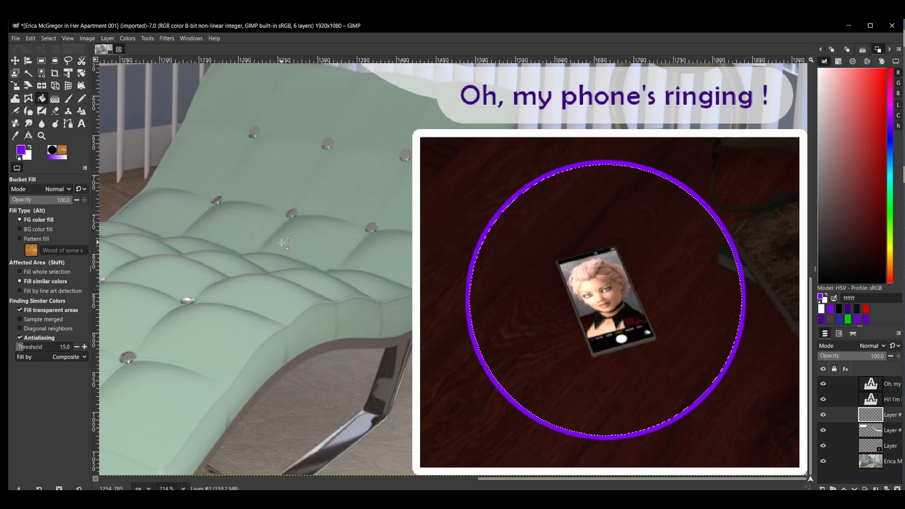
Shrink the selection to leave a wide gap inside the violet ring, and fill the smaller circle with violet.
click(40, 39)
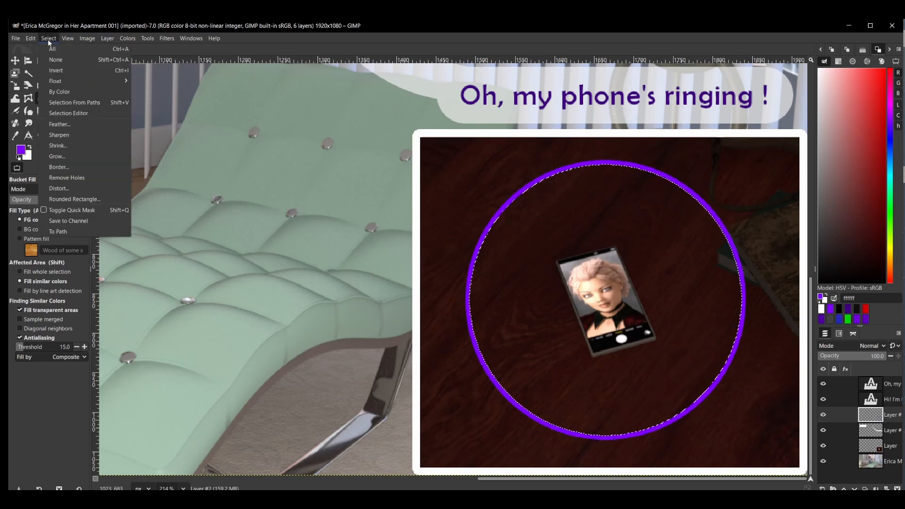
click(77, 148)
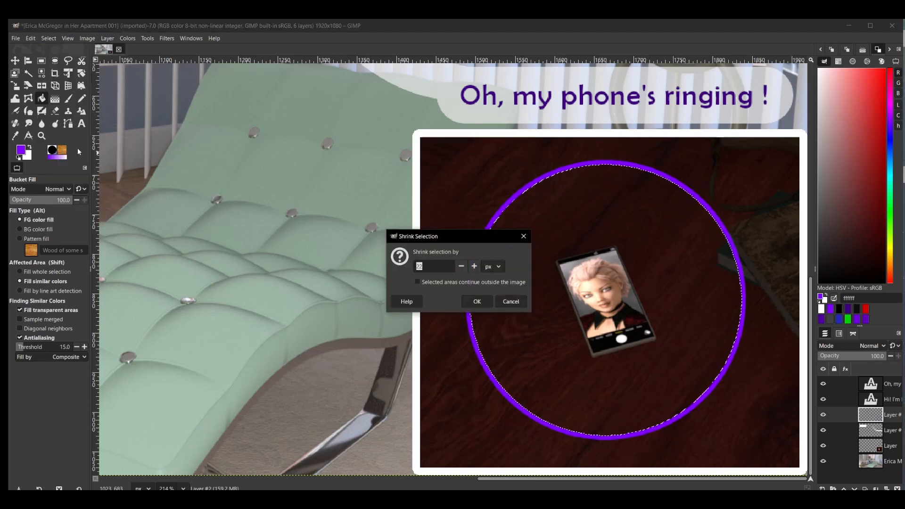
text(20)
key(Return)
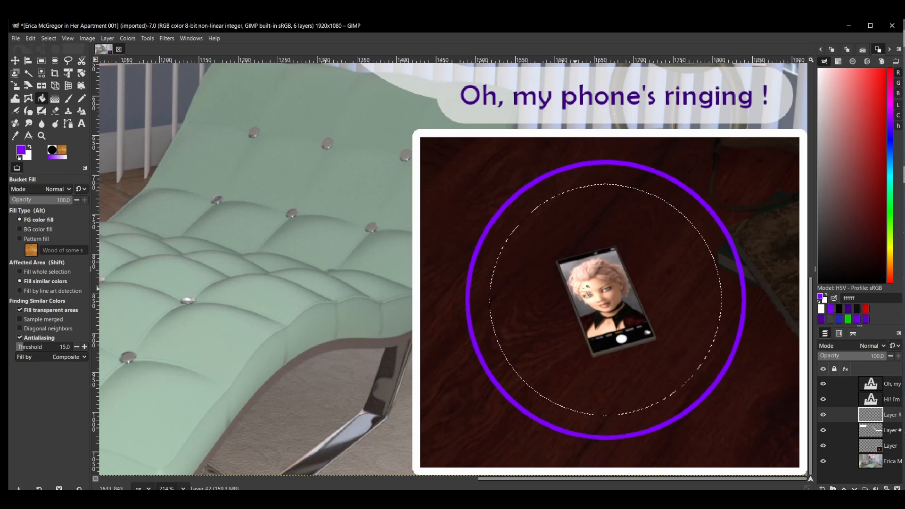
click(581, 235)
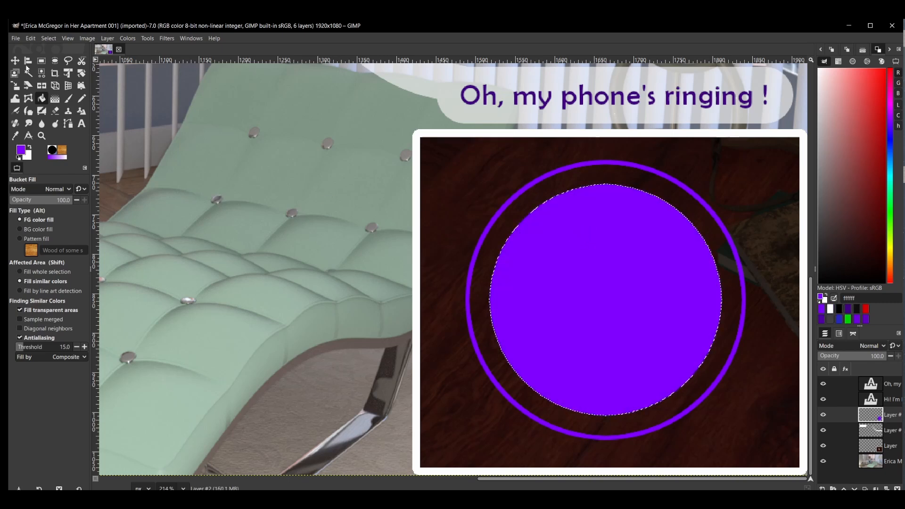
Shrink the circular selection by 5 px and delete the violet inside it, leaving a second thin ring around the phone.
click(56, 38)
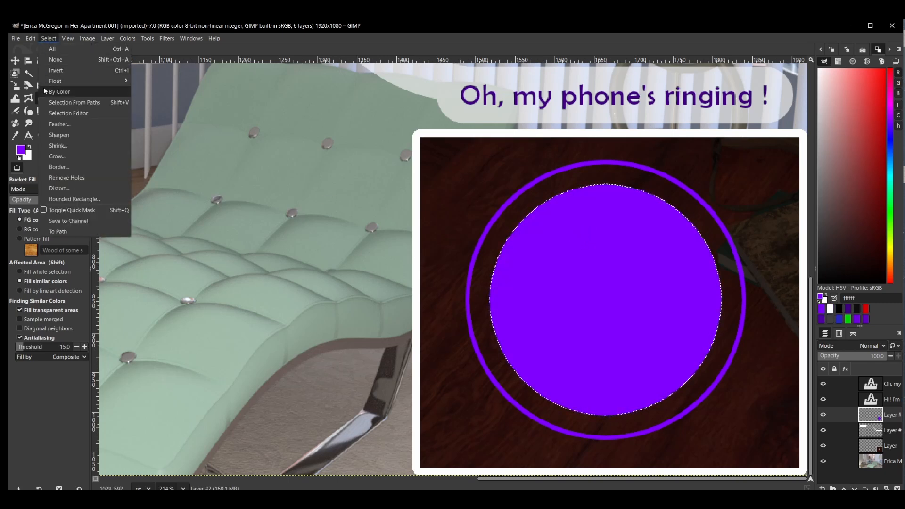
click(58, 146)
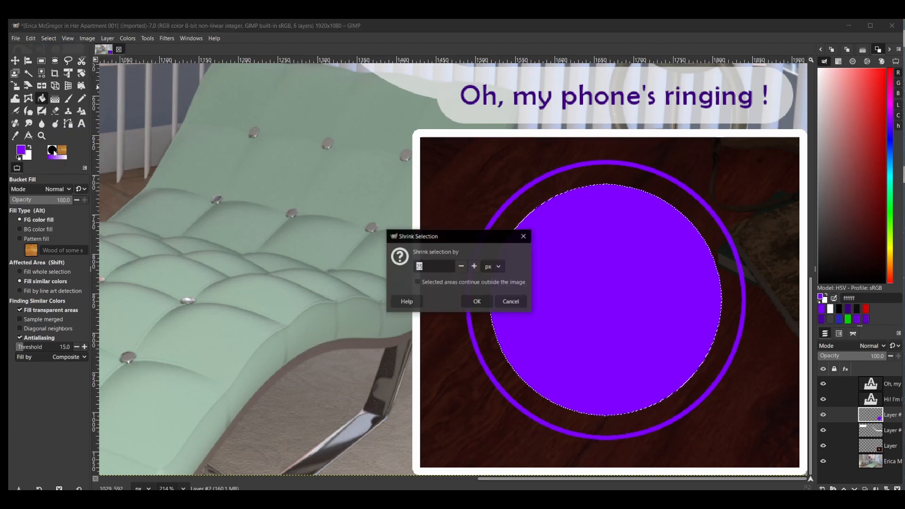
text(5)
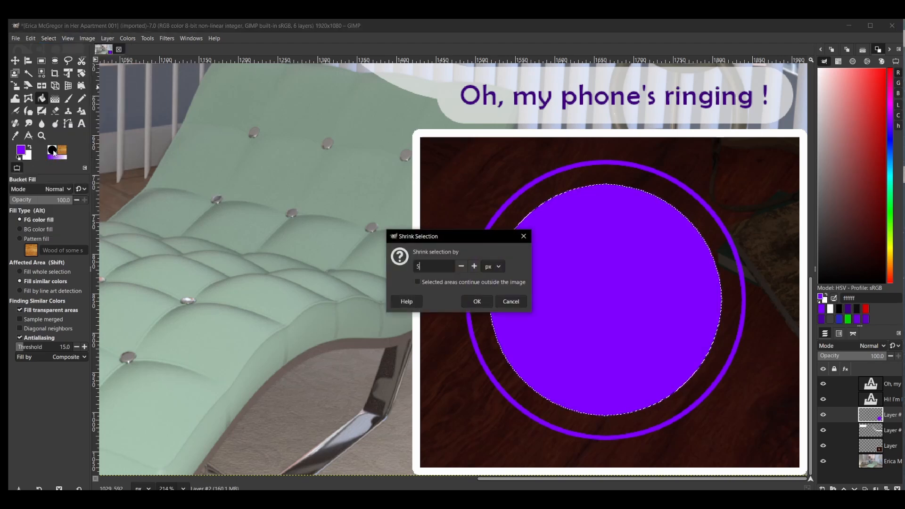
key(Return)
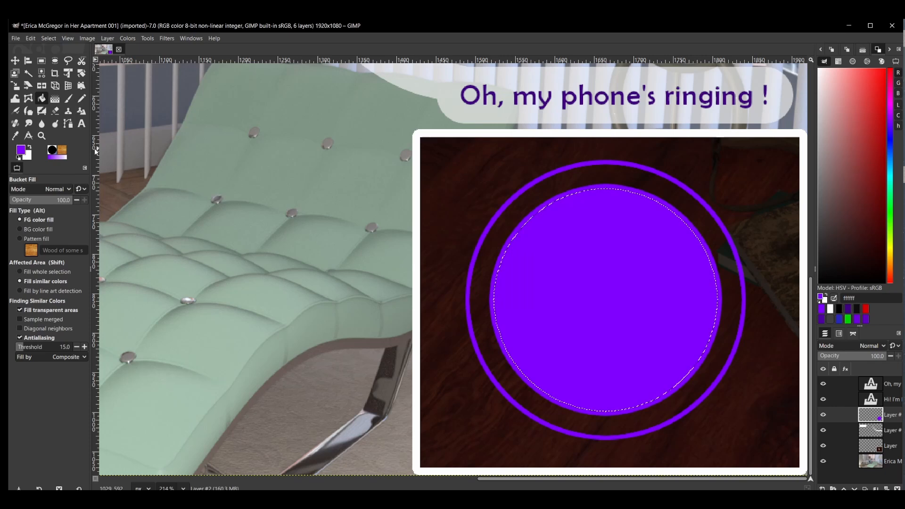
key(Delete)
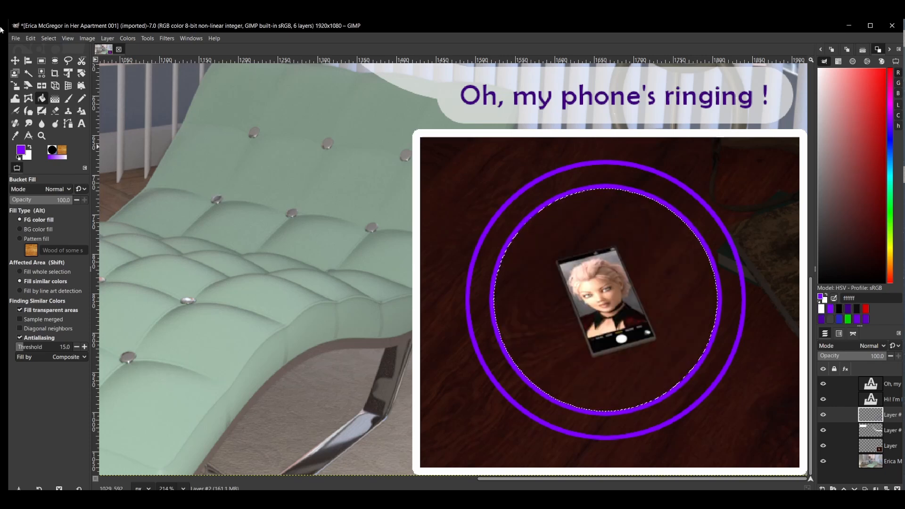
Shrink the selection by 25 px inside the second ring and fill the smaller circle with violet.
click(50, 38)
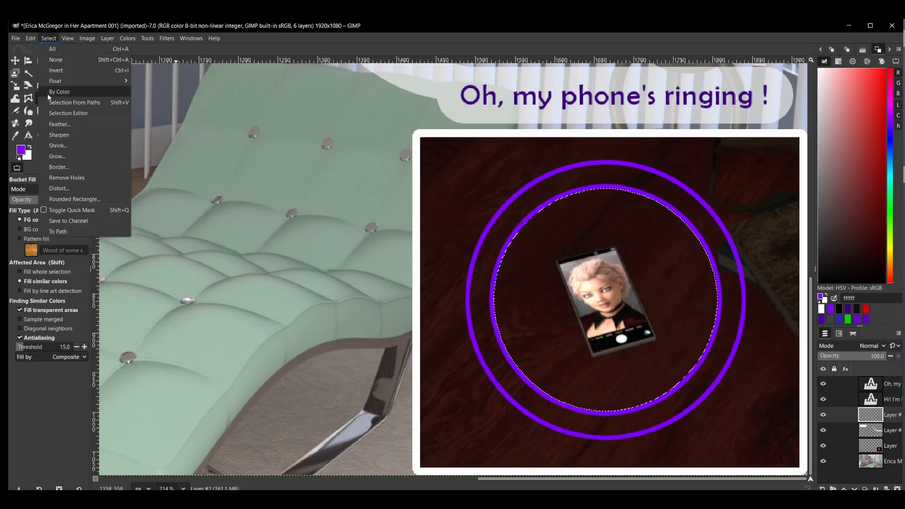
click(58, 148)
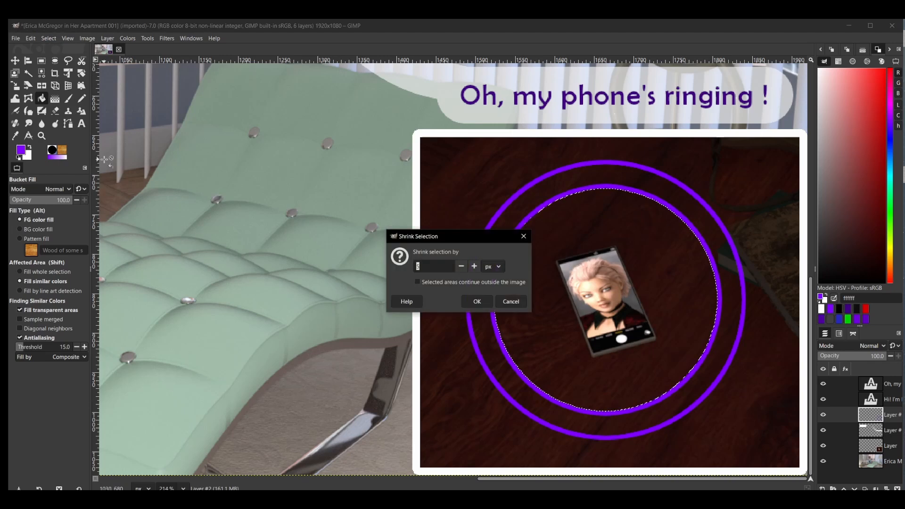
text(25)
key(Return)
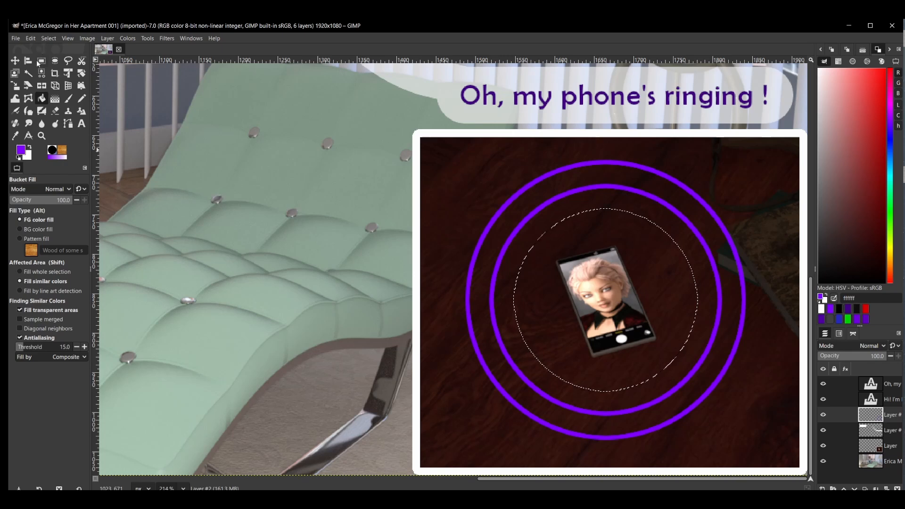
click(640, 244)
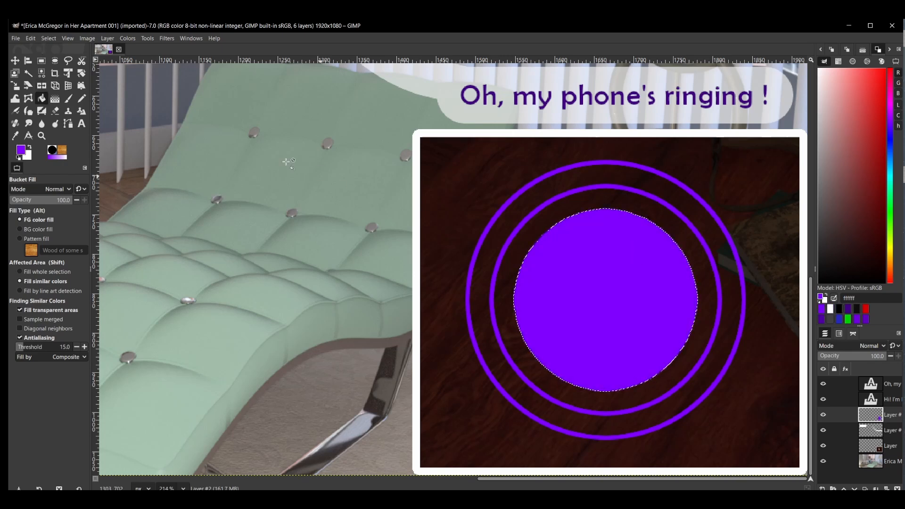
Shrink the selection by 4 px and delete the violet inside it, leaving a third, innermost ring.
click(54, 39)
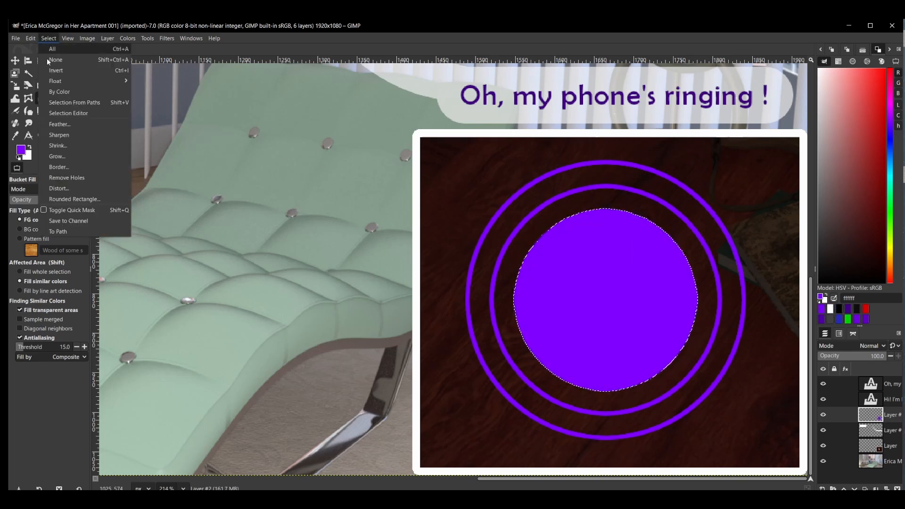
click(66, 137)
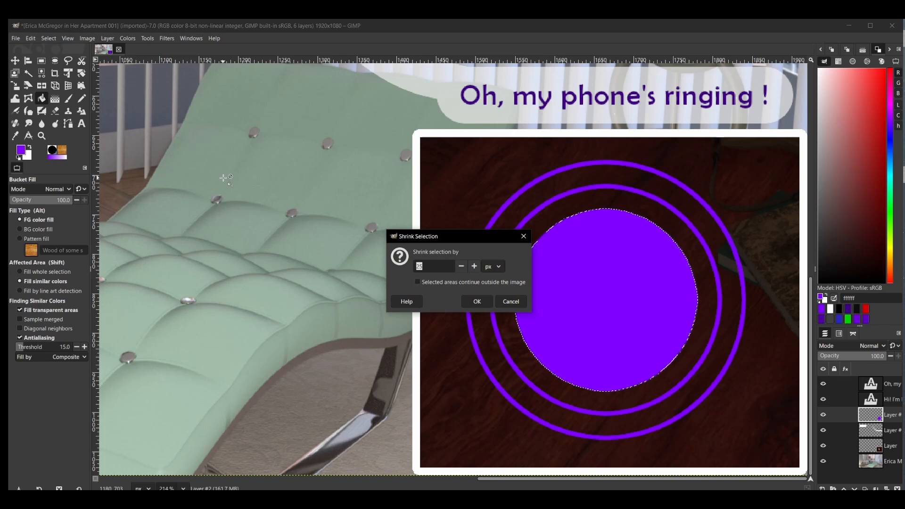
text(4)
key(Return)
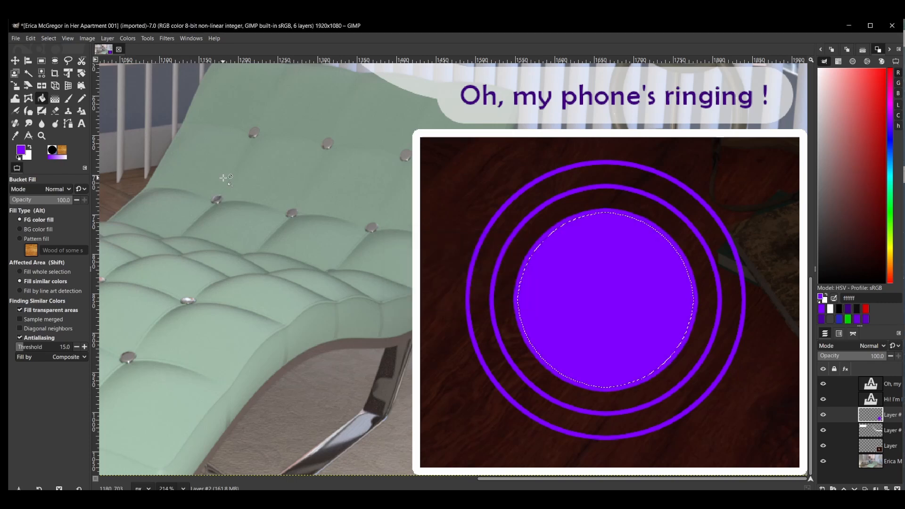
key(Delete)
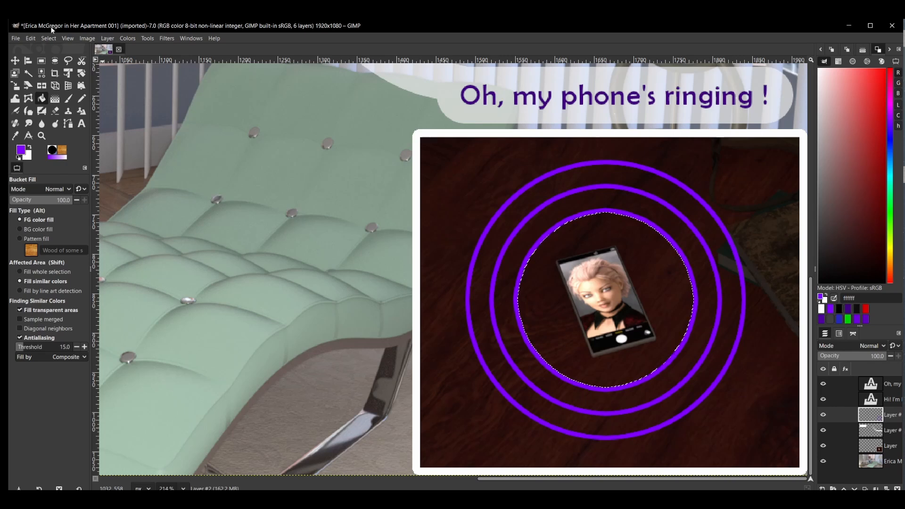
click(49, 38)
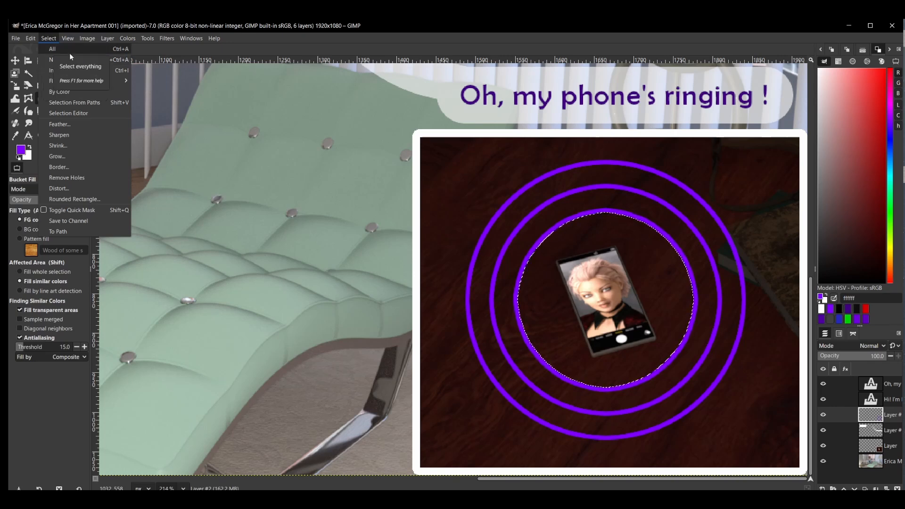
mouse_move(76, 37)
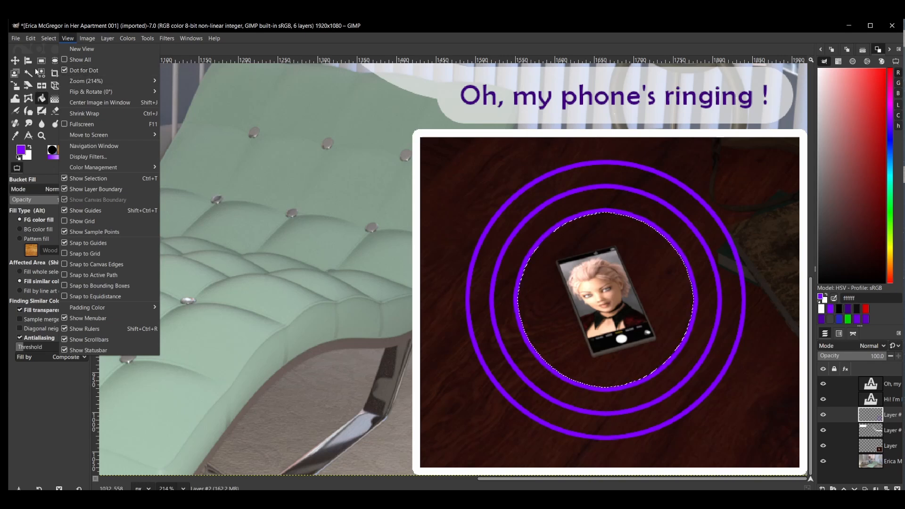
mouse_move(147, 39)
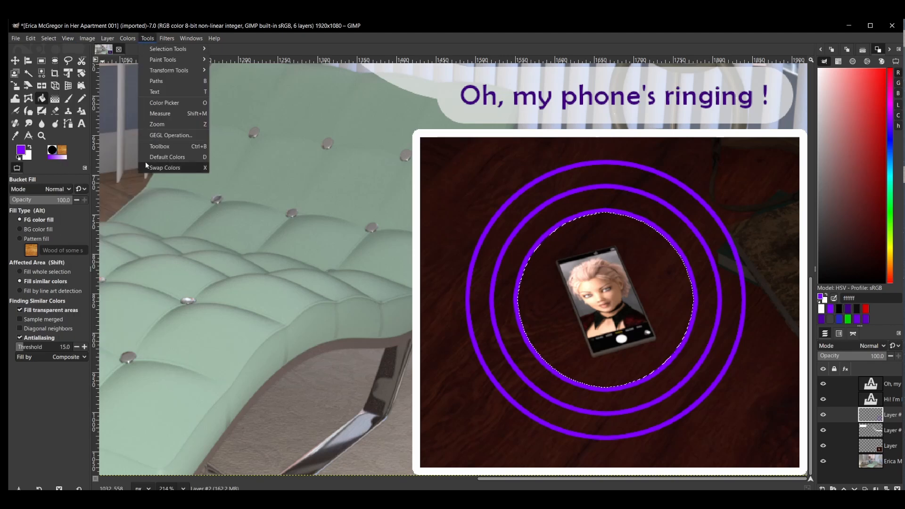
click(100, 446)
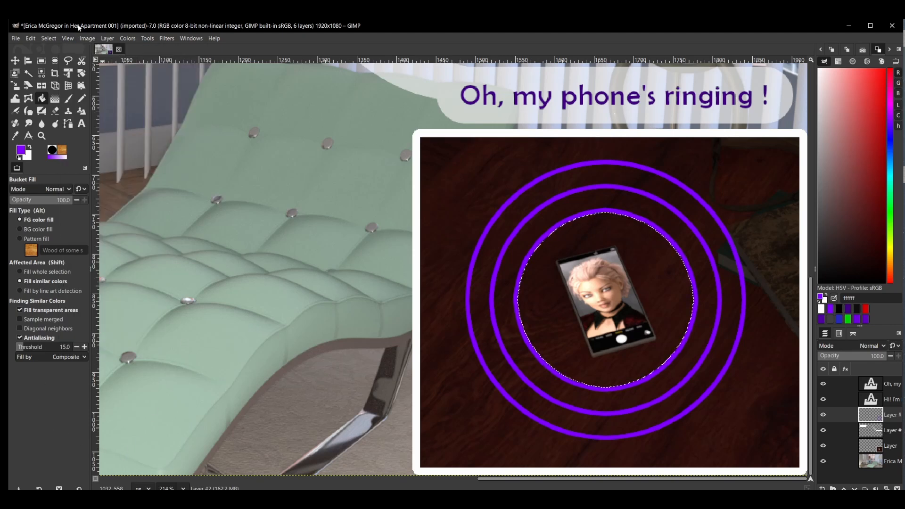
Outline a wedge with Free Select from the phone's centre outward across the upper part of all three rings.
click(68, 61)
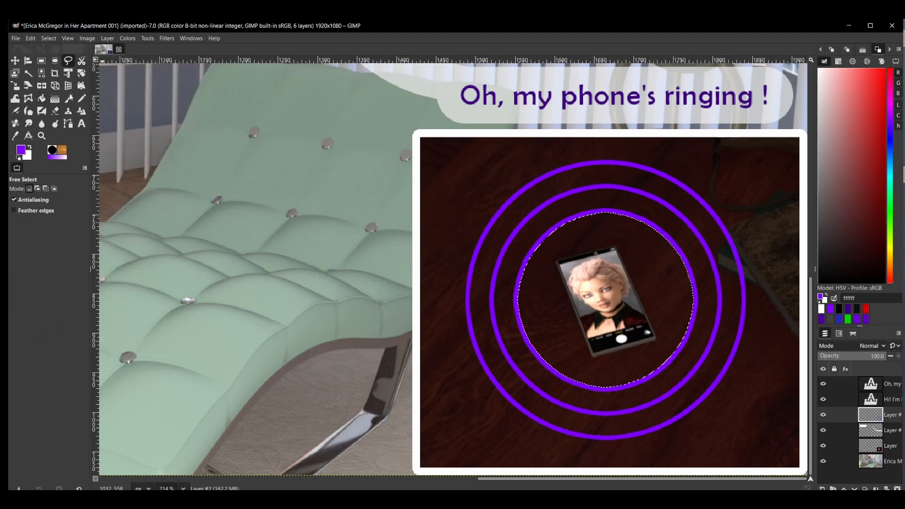
click(599, 289)
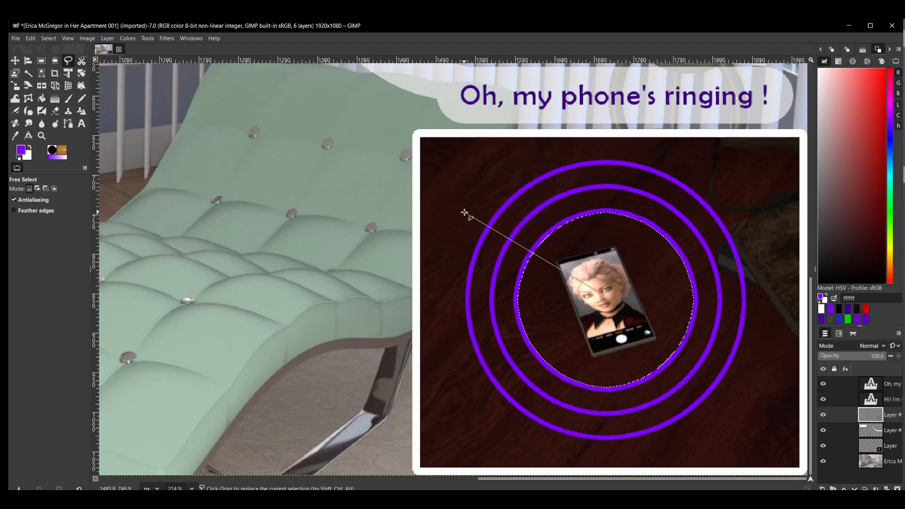
click(451, 218)
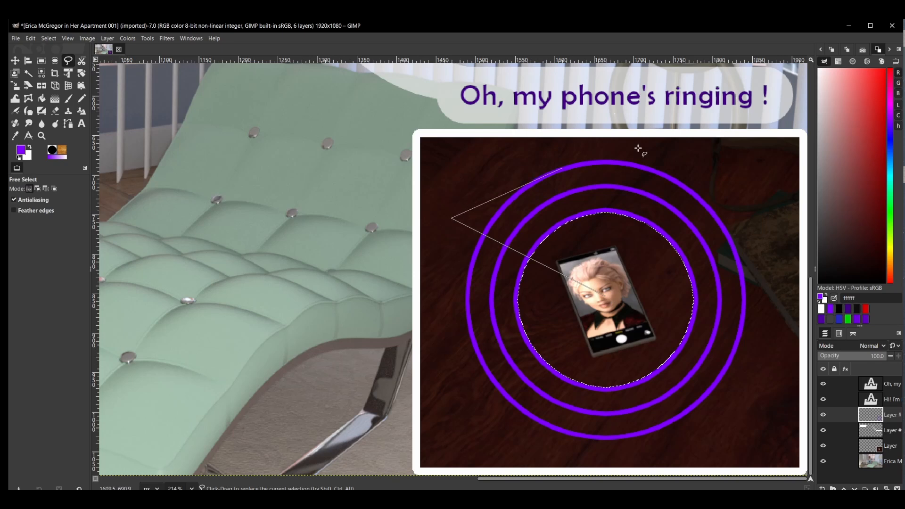
click(522, 161)
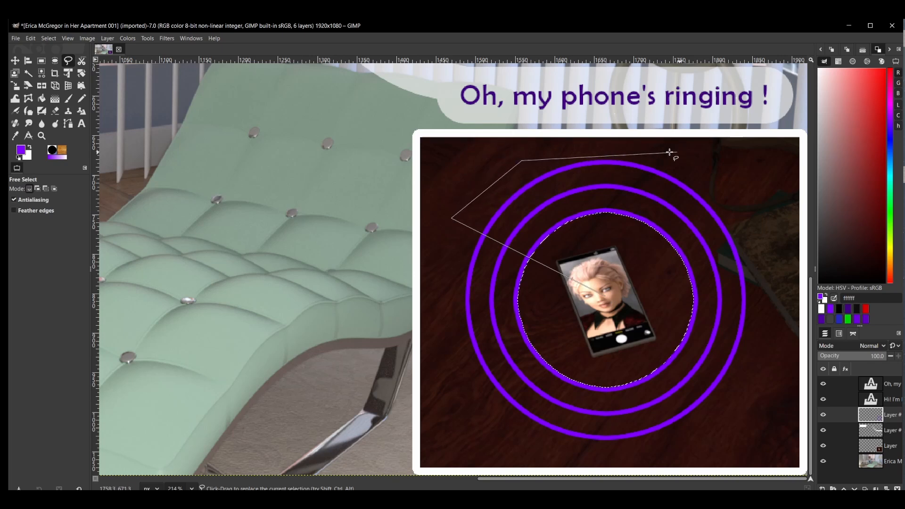
click(653, 146)
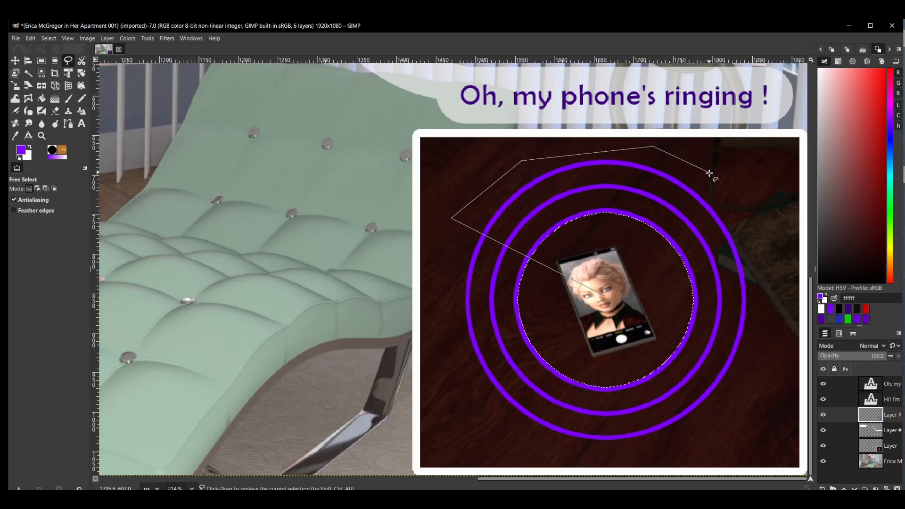
click(706, 175)
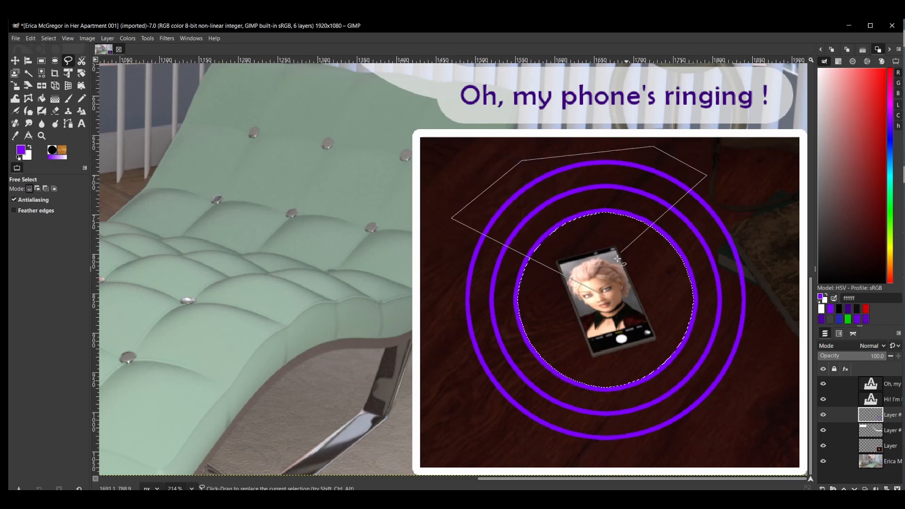
click(604, 294)
key(Return)
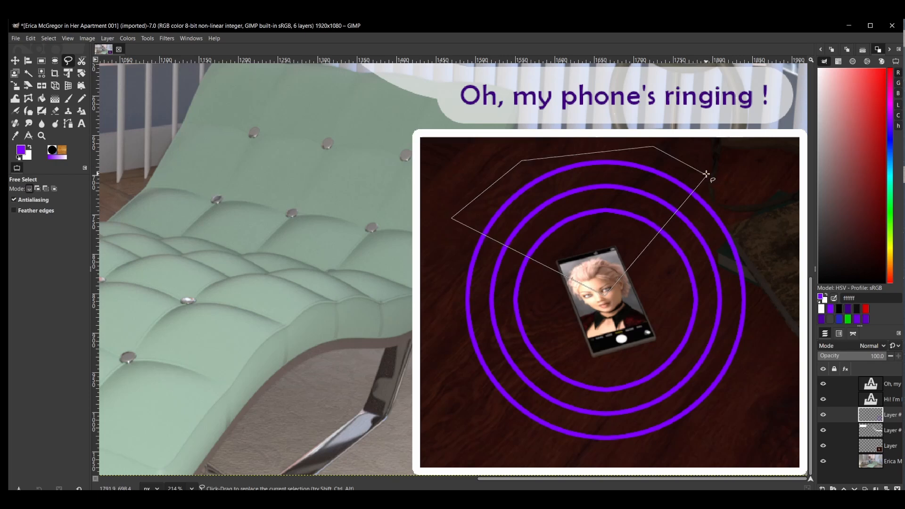
Fine-tune the wedge's two side corners, delete the ring sections inside it, and clear the selection.
drag(706, 174, 692, 156)
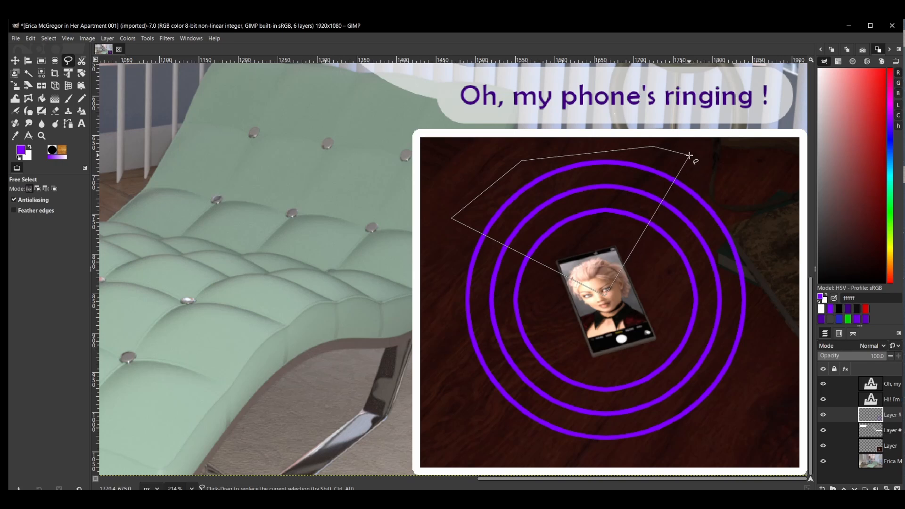
key(Return)
drag(451, 219, 453, 226)
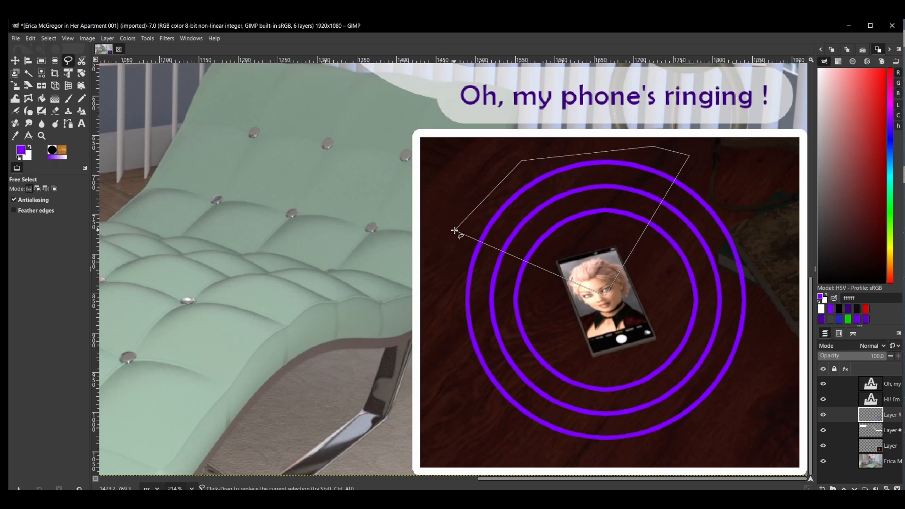
drag(454, 231, 453, 231)
key(Delete)
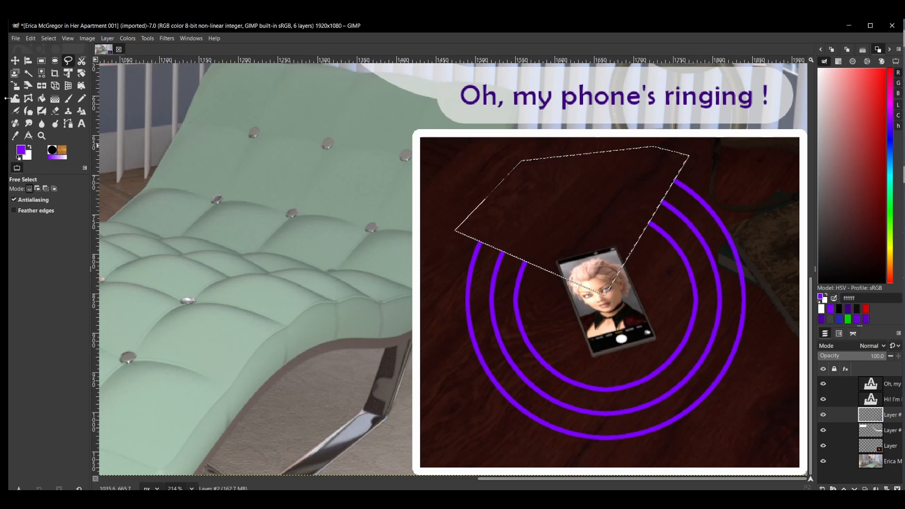
click(48, 39)
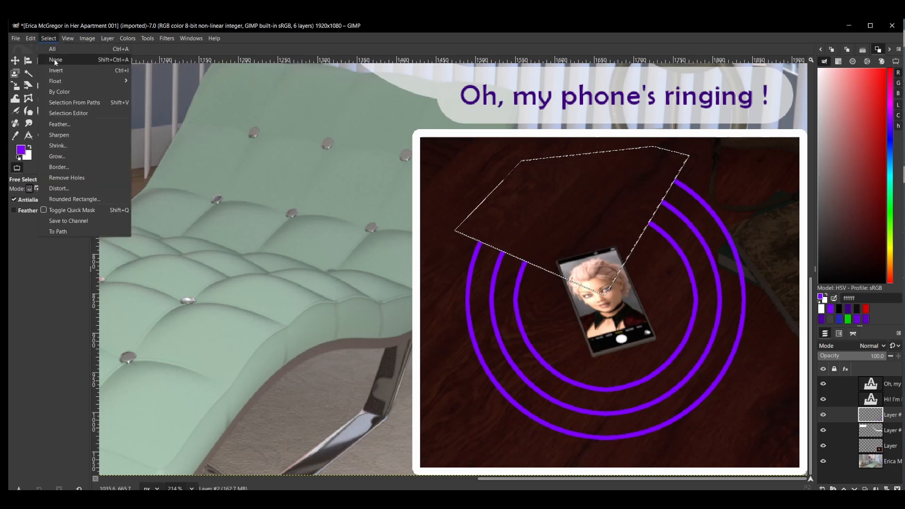
click(53, 59)
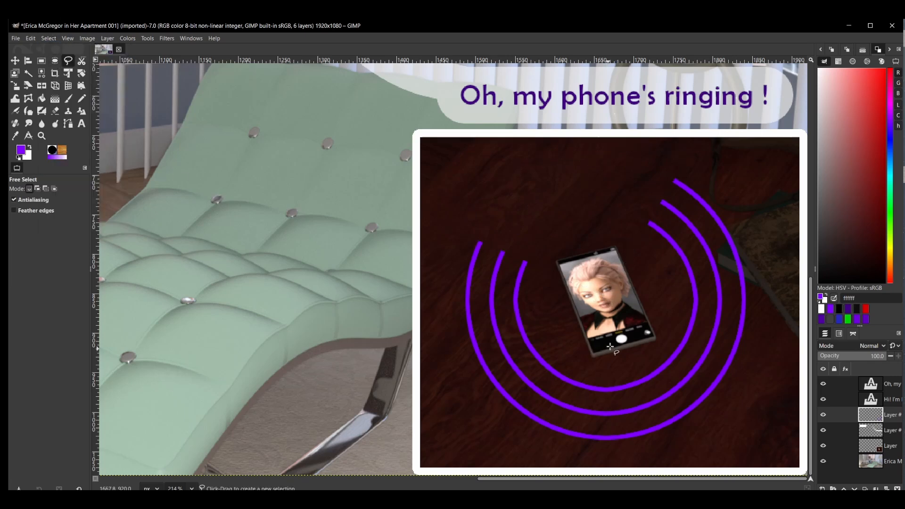
Outline a second wedge with Free Select from the phone's centre outward across the lower part of all three rings.
click(600, 303)
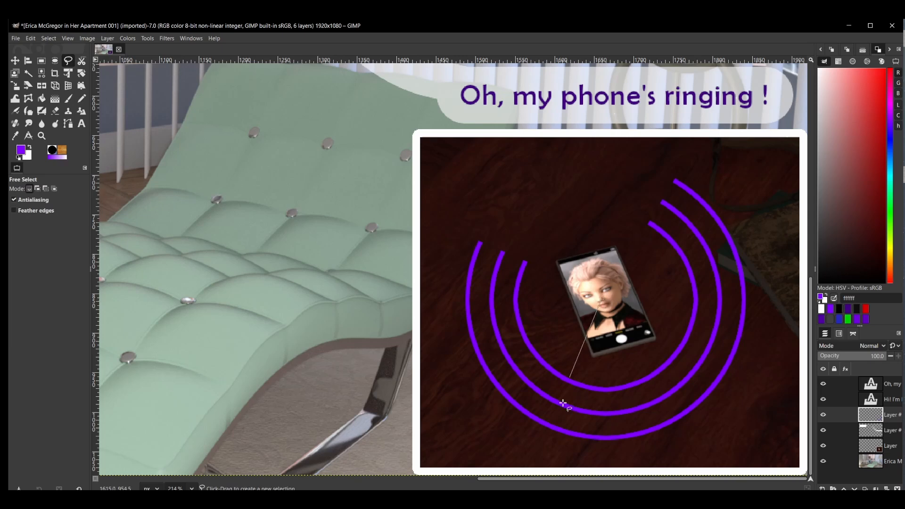
click(534, 438)
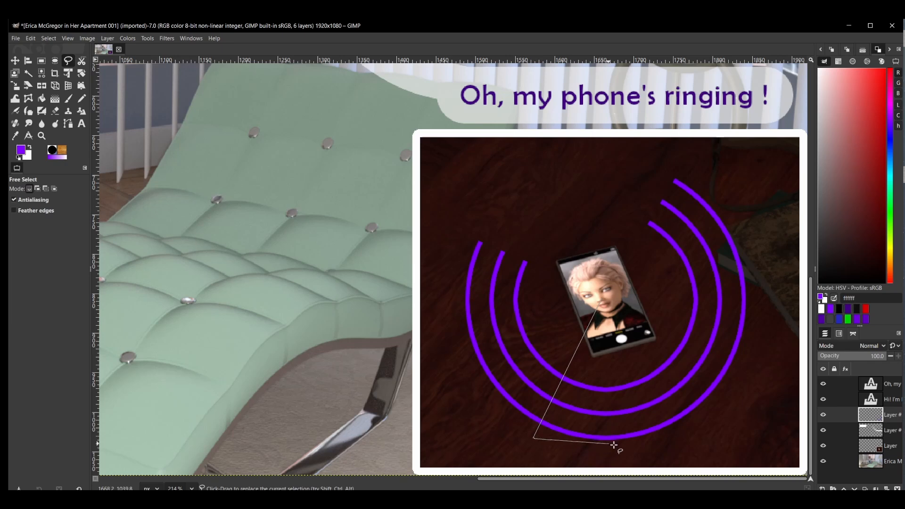
click(663, 452)
click(751, 389)
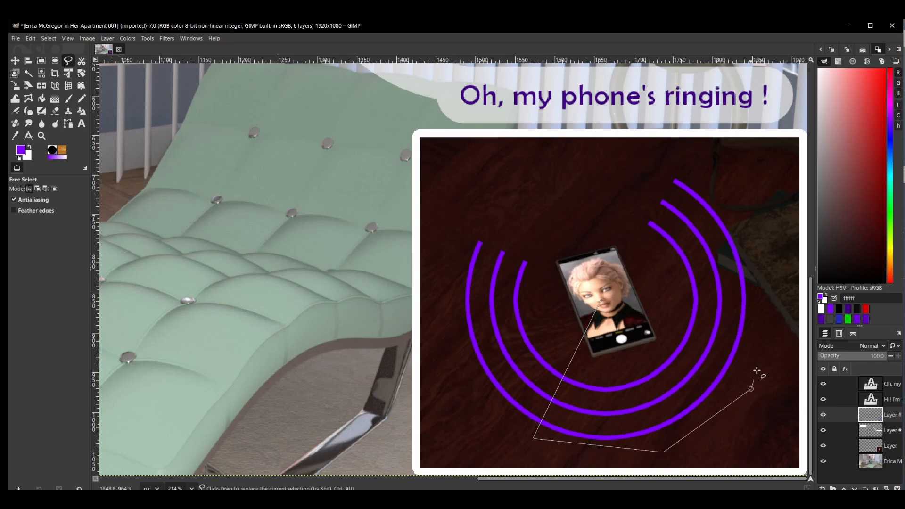
click(757, 327)
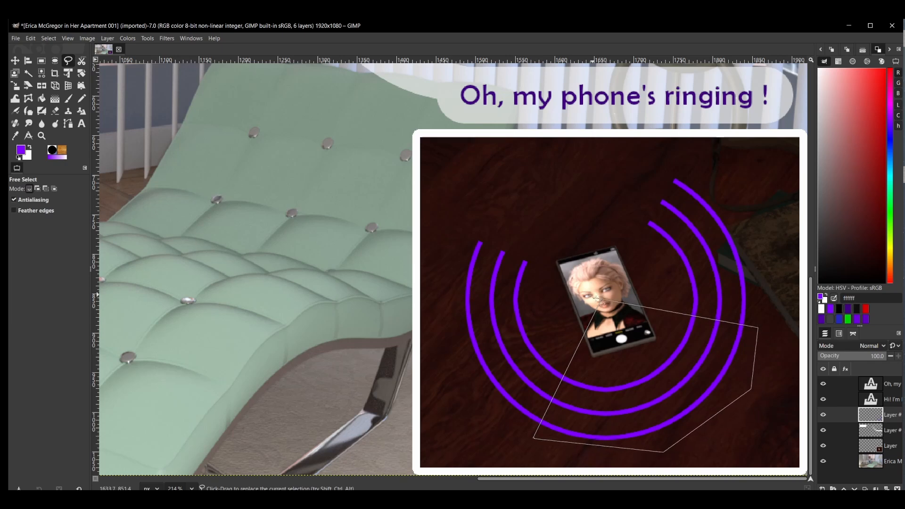
click(597, 299)
key(Return)
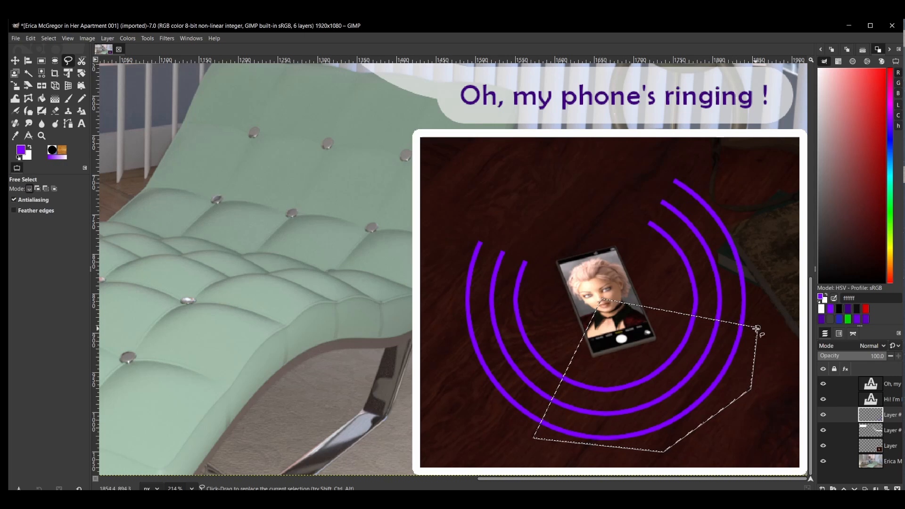
Fine-tune the lower wedge's two side corners, lowering the right edge and adjusting the left one beyond the outer ring.
drag(757, 326, 756, 359)
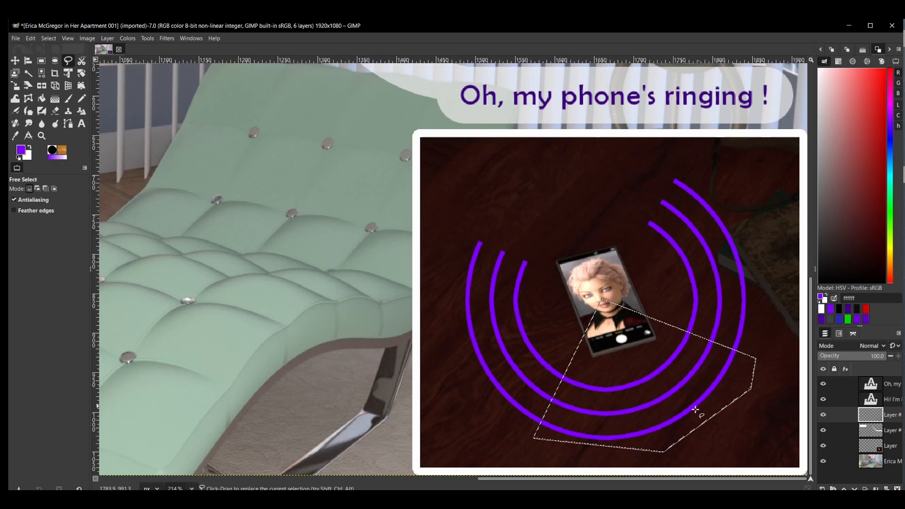
key(Return)
drag(534, 439, 538, 442)
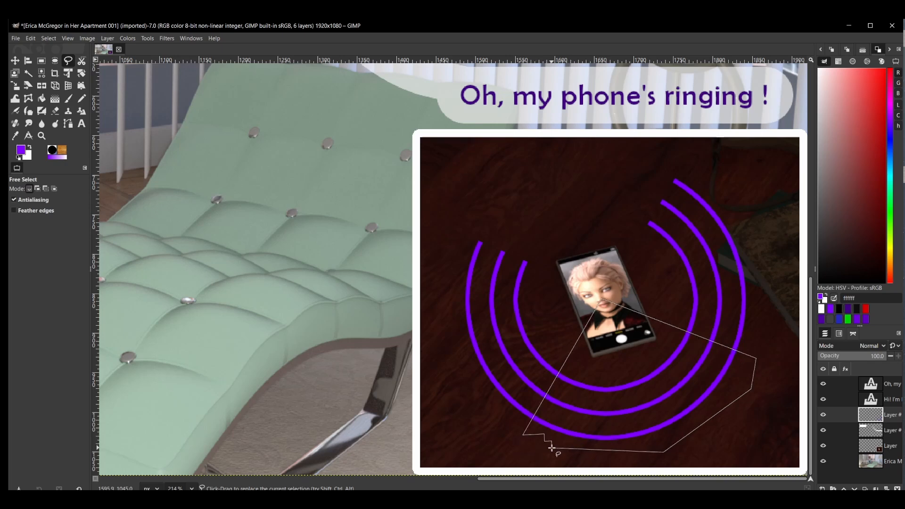
drag(559, 457, 536, 445)
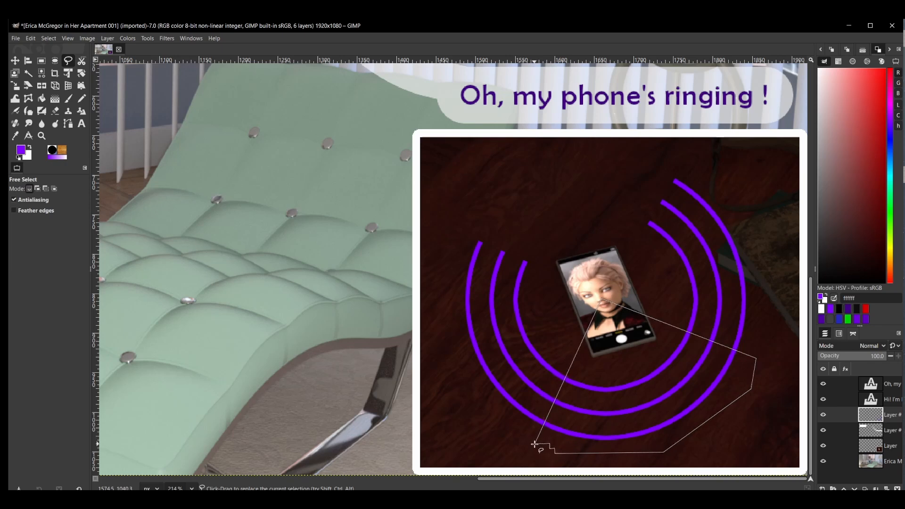
drag(534, 445, 531, 441)
key(Return)
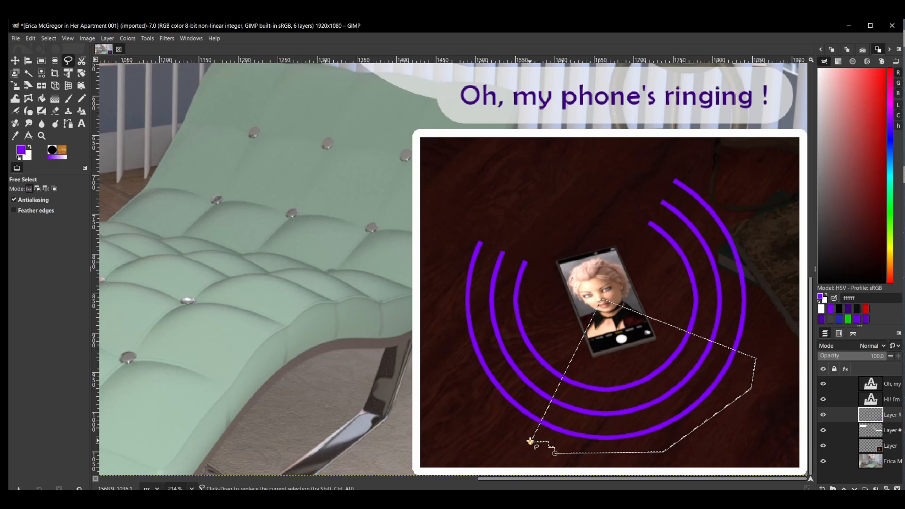
Delete the ring sections inside the lower wedge and clear the selection.
key(Delete)
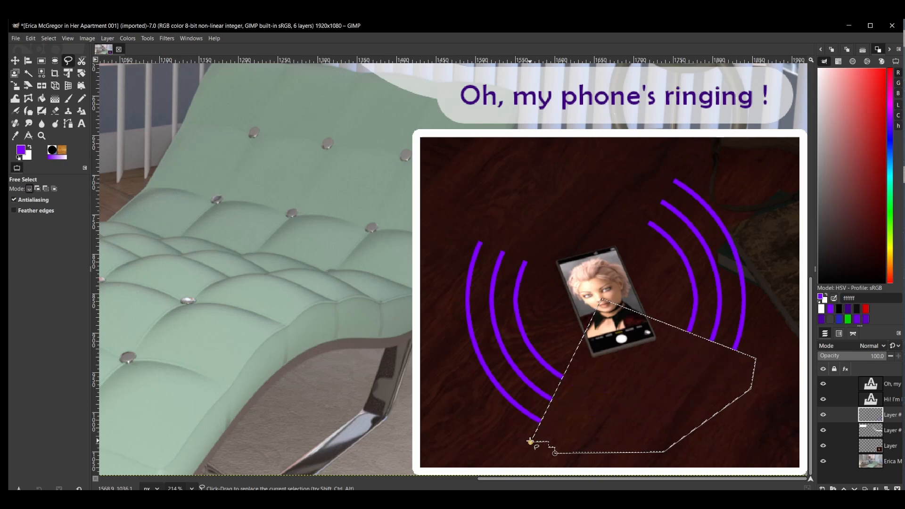
click(49, 38)
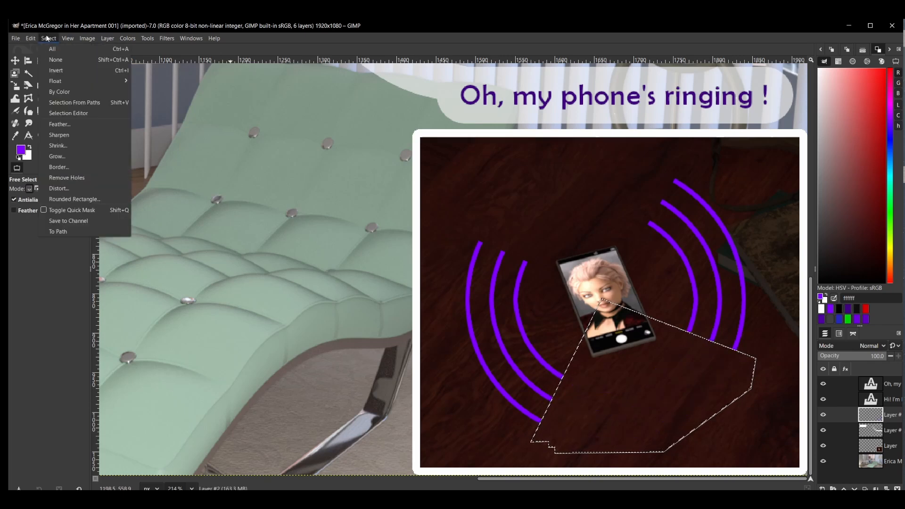
click(70, 60)
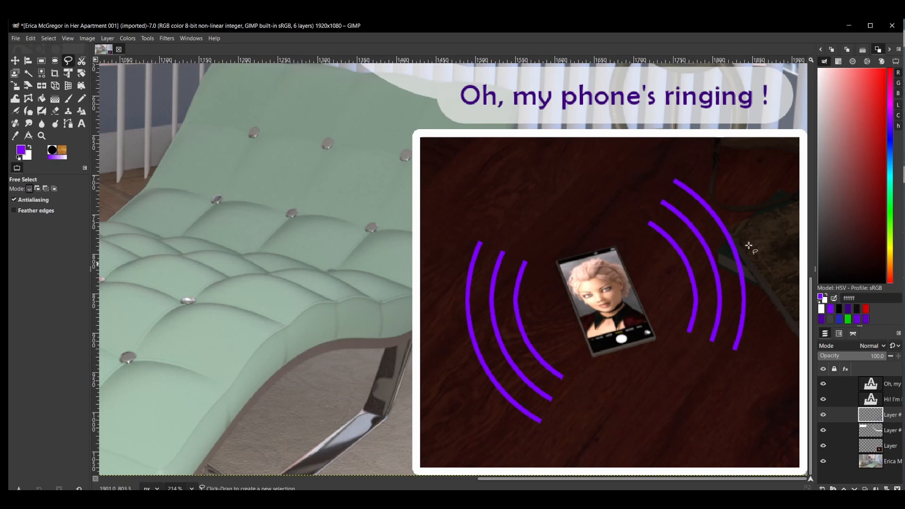
Set up the Text tool with red (d30000) as the foreground colour and a size of 36 pt.
click(81, 123)
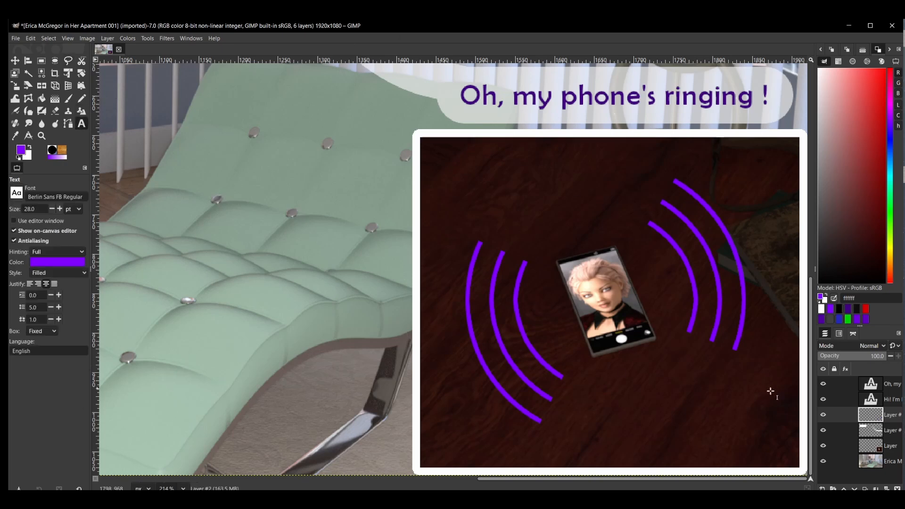
click(29, 146)
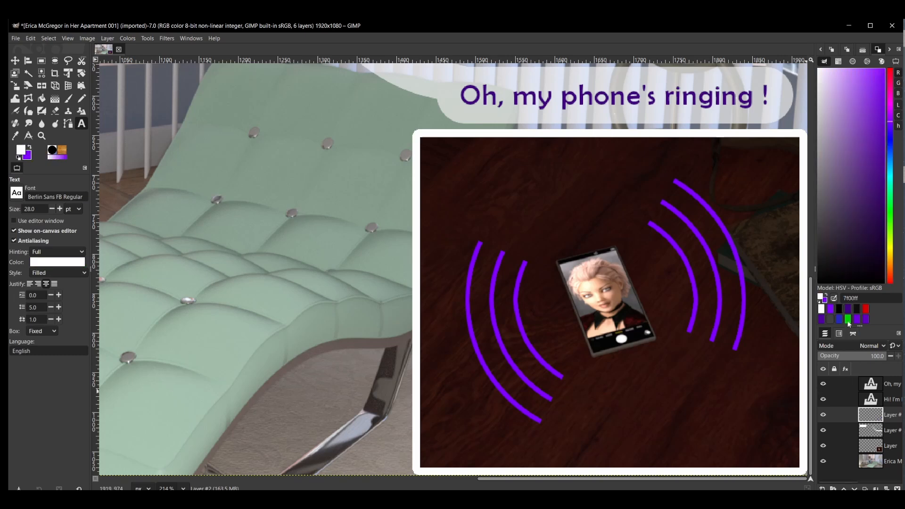
click(866, 312)
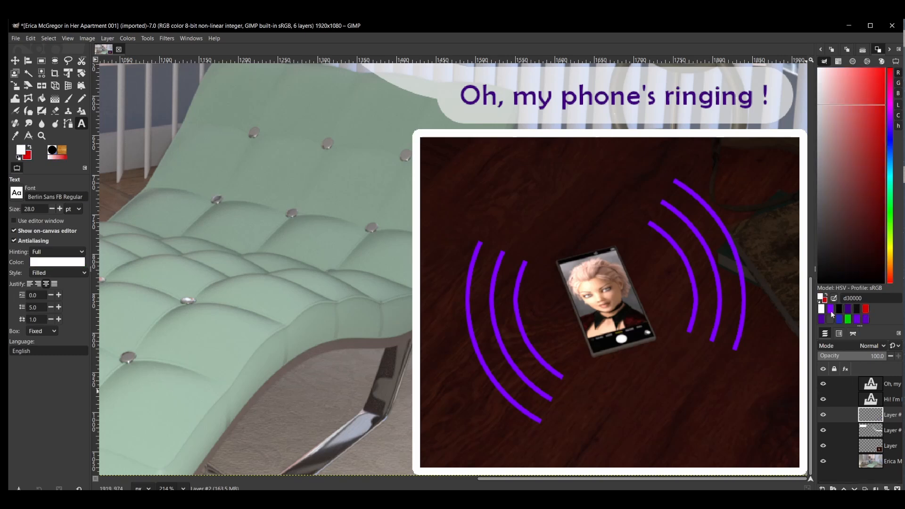
click(30, 148)
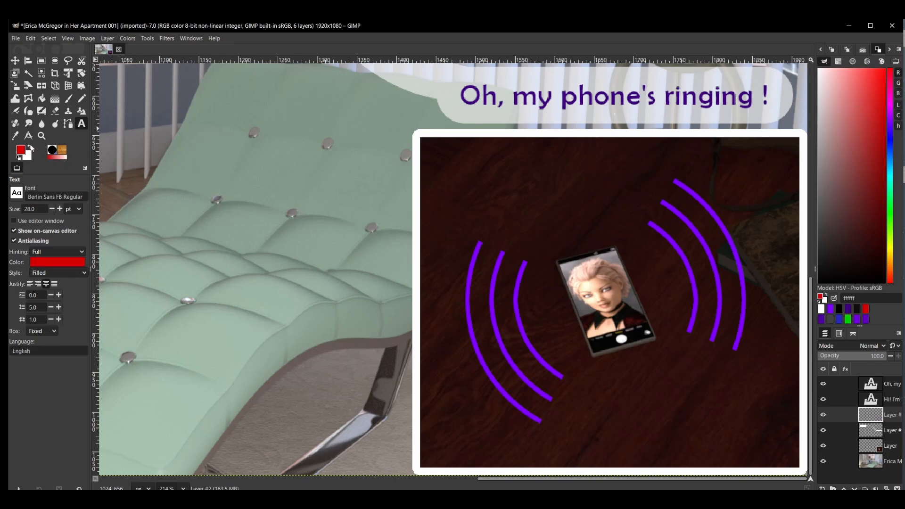
drag(34, 209, 4, 208)
text(36)
key(Return)
Create a text box just above the phone and enter the music notes ♫♪.
drag(524, 201, 625, 245)
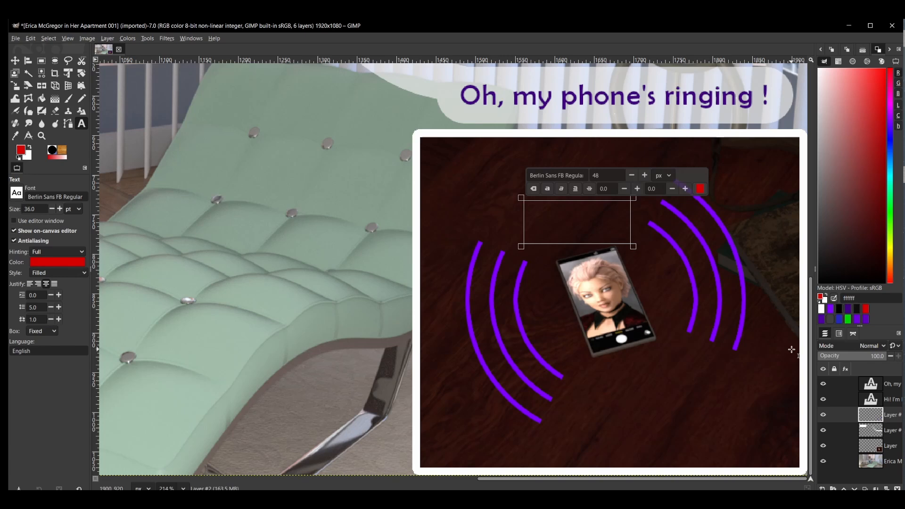
text(♫)
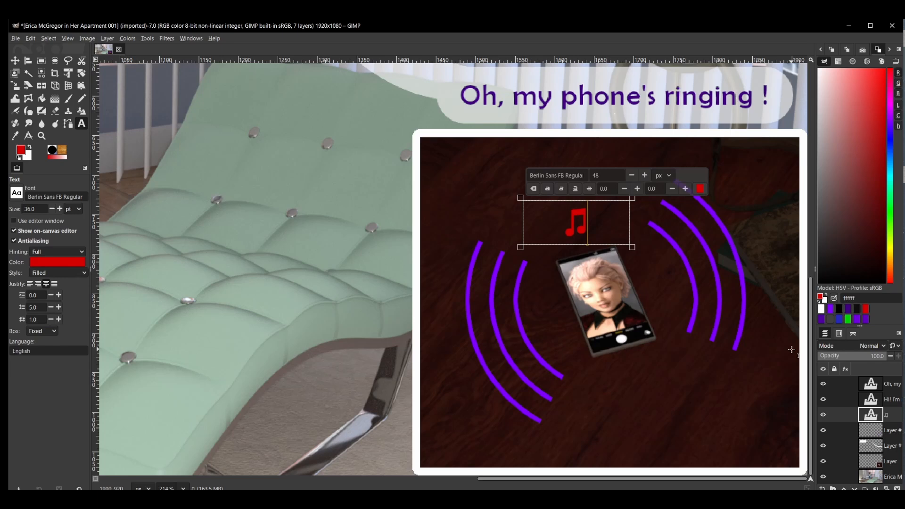
text(♪)
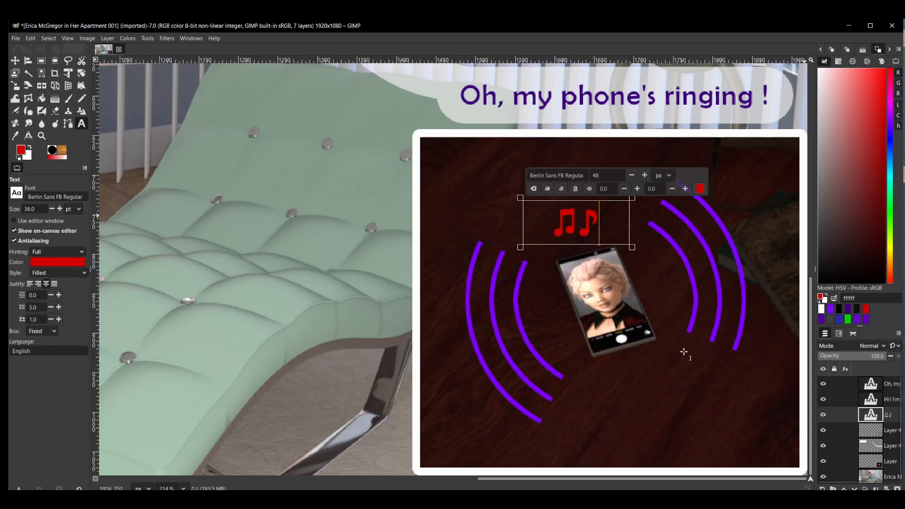
Rotate the music notes by about -15.5° to match the phone's tilt and move them slightly down and right, closer to its top edge.
click(81, 75)
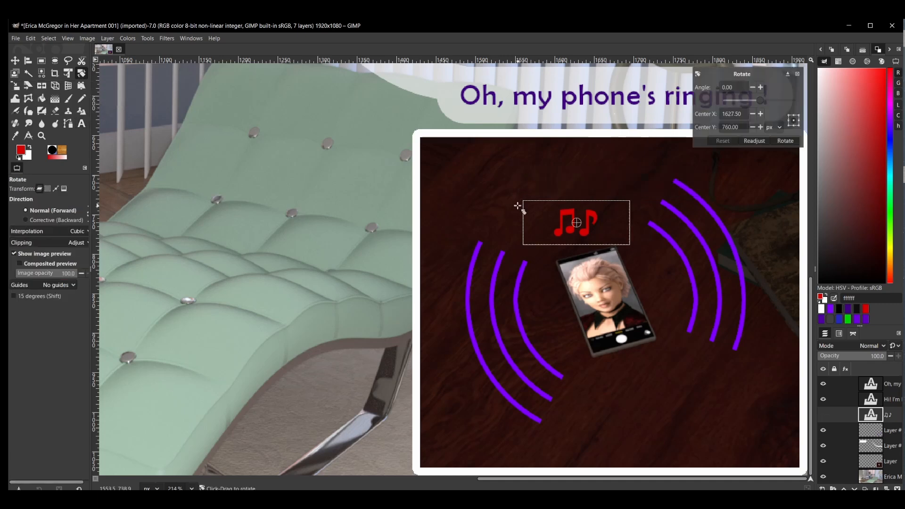
drag(521, 200, 508, 214)
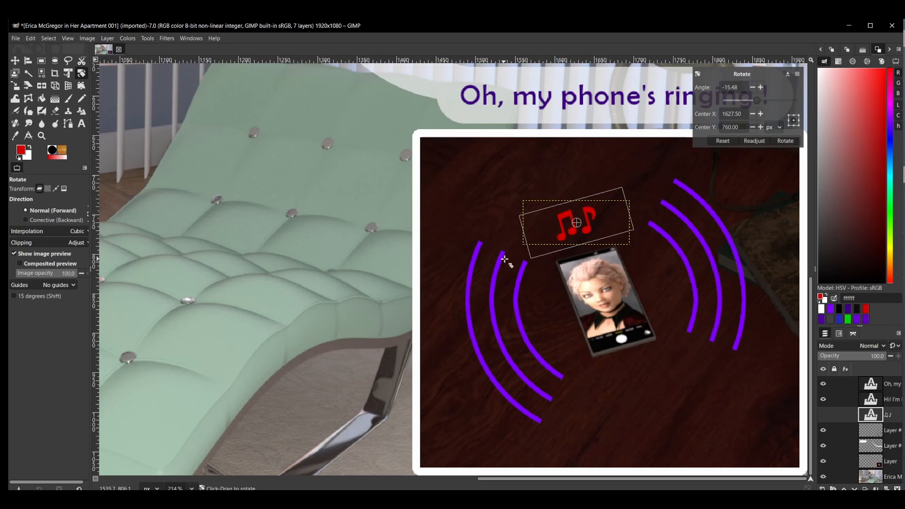
click(781, 142)
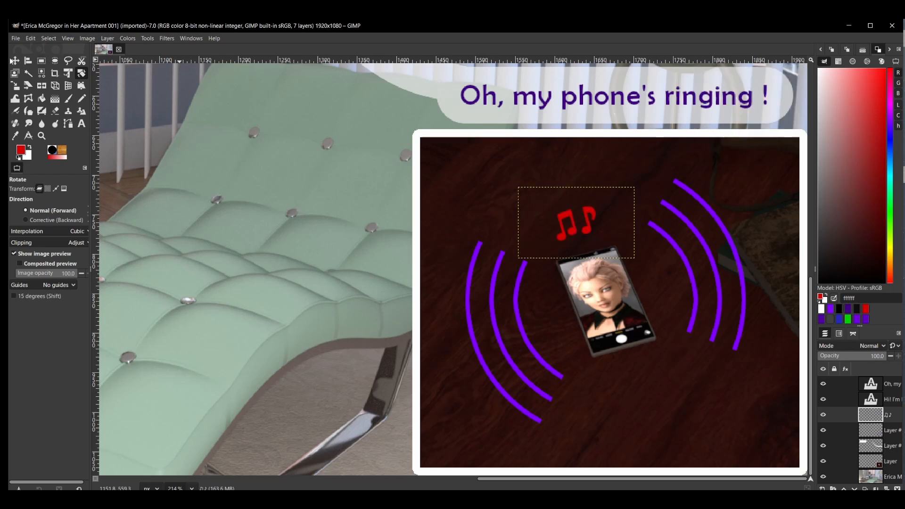
click(14, 61)
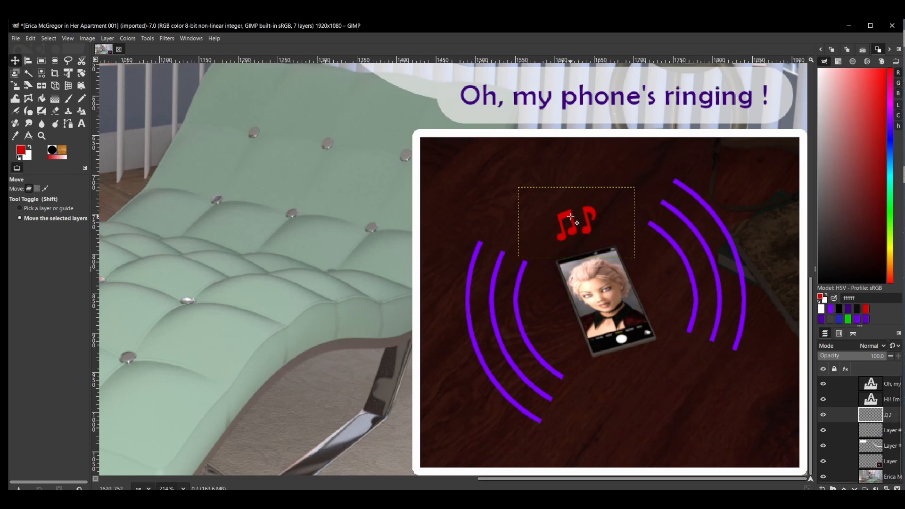
drag(571, 216, 577, 223)
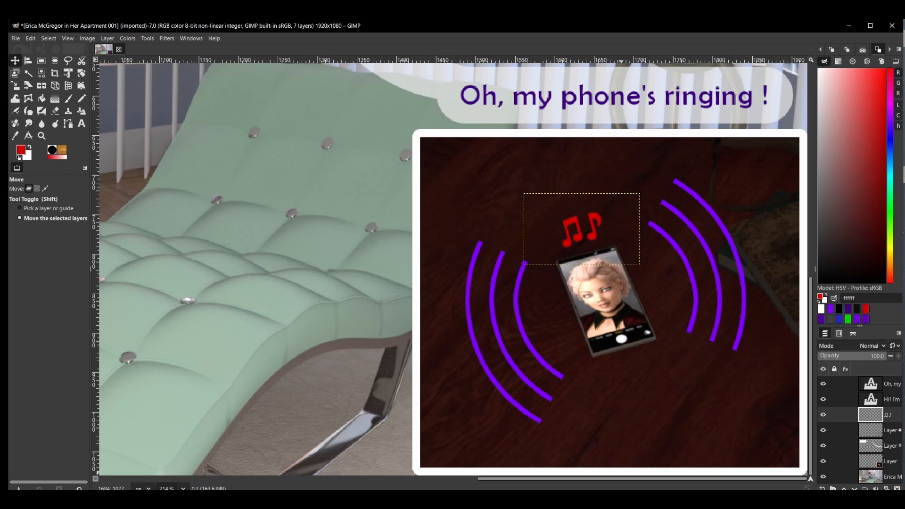